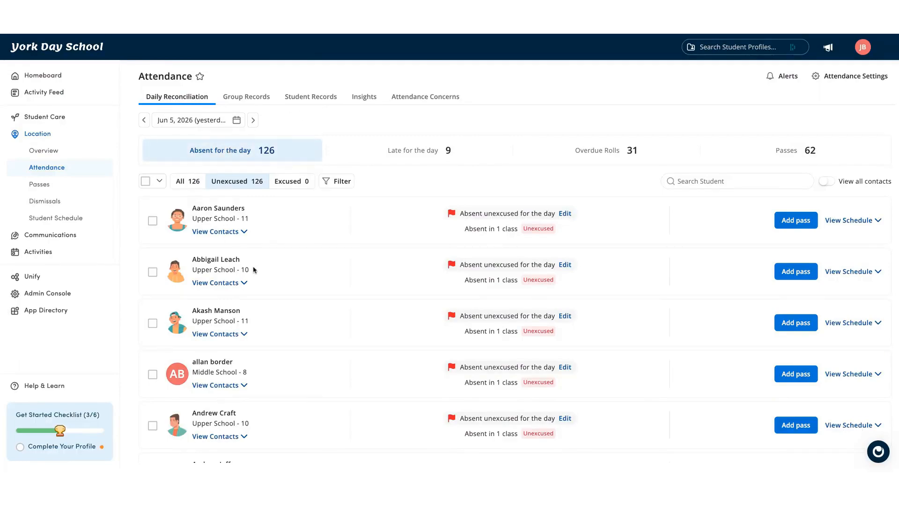
Review the Daily Reconciliation lists for Jun 5, 2026: all day absences, late students and passes
scroll(257, 269, down, 3)
click(184, 181)
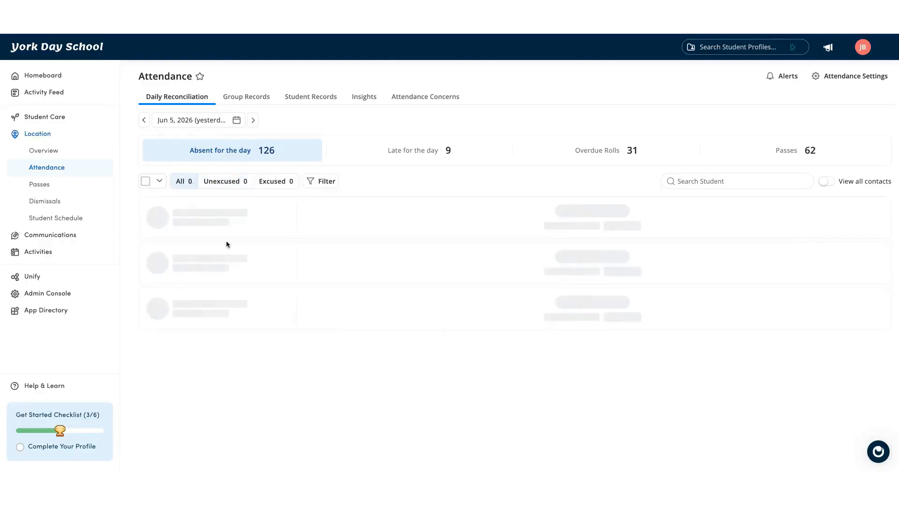
click(421, 160)
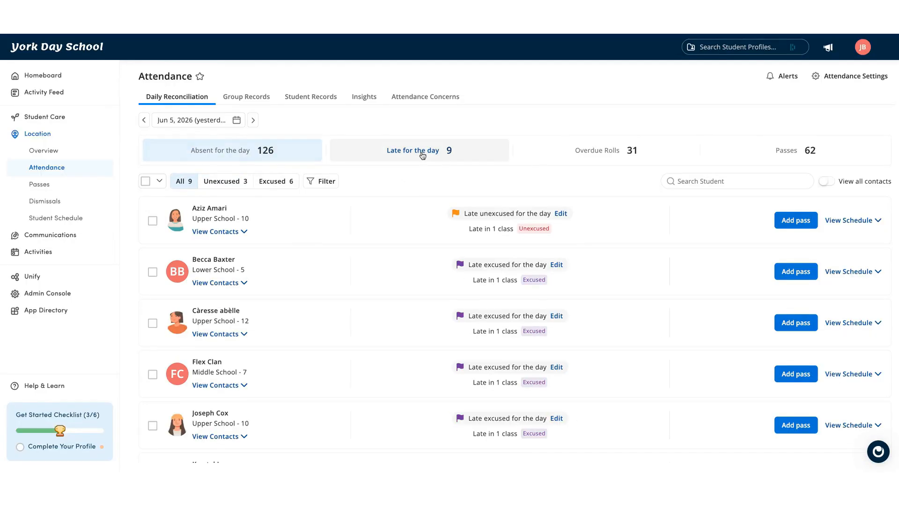
click(775, 159)
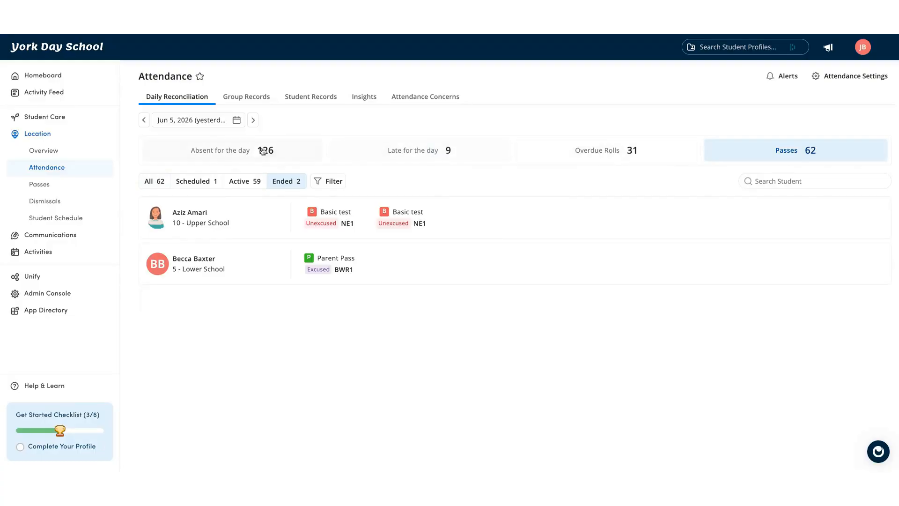
click(229, 152)
Review the class rolls in Group Records for Jun 6, 2026, and view the Student Records list
click(244, 98)
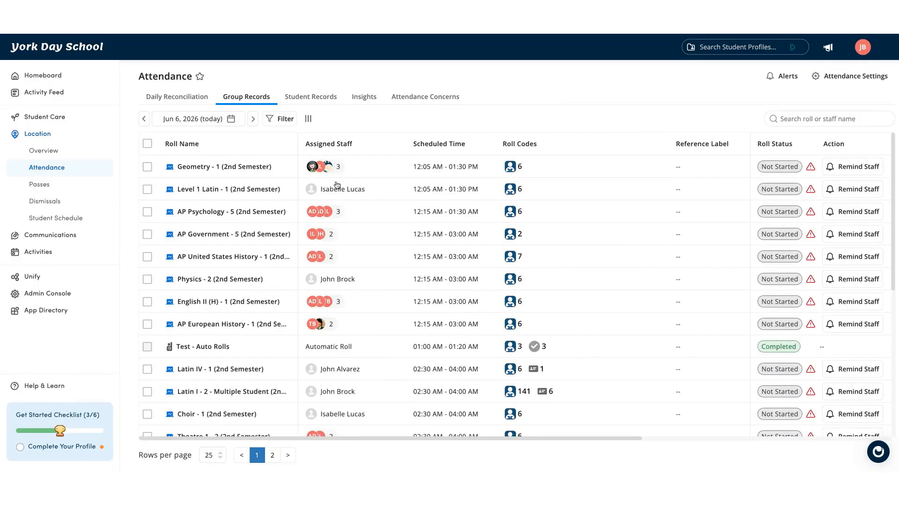
scroll(458, 294, down, 3)
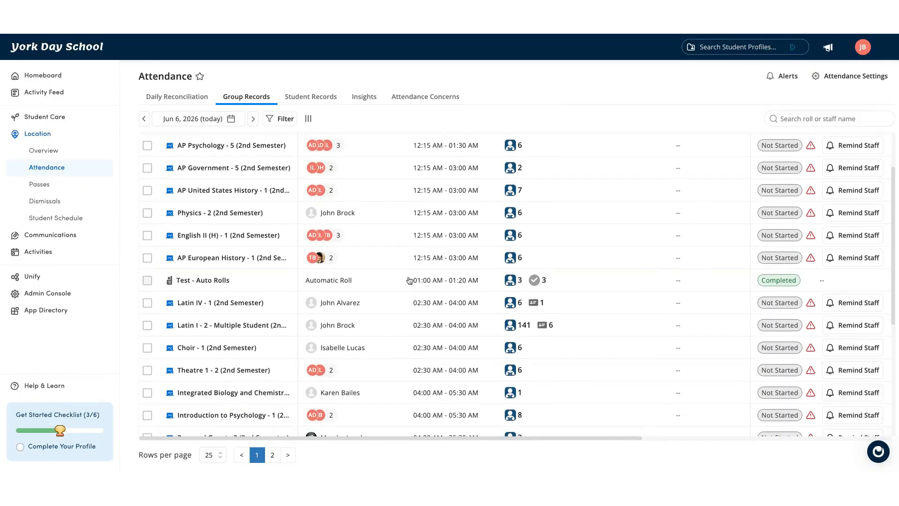
scroll(408, 279, down, 3)
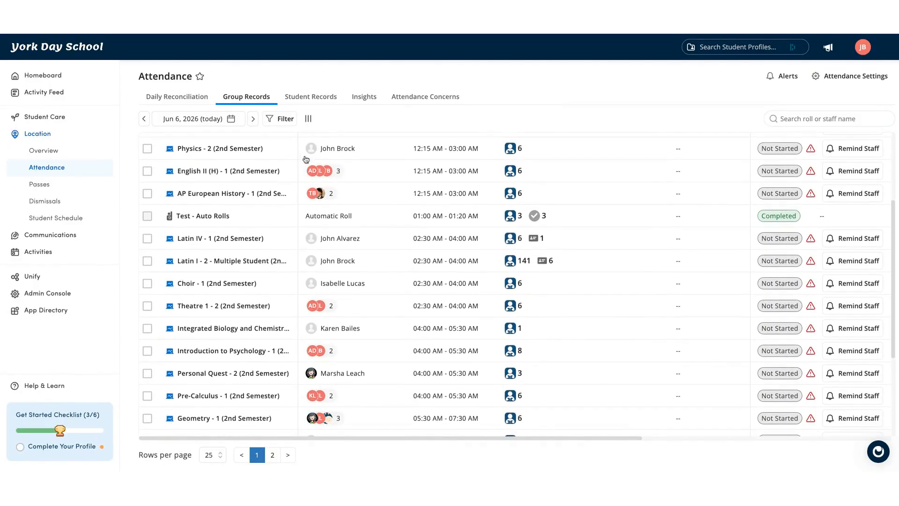
click(323, 104)
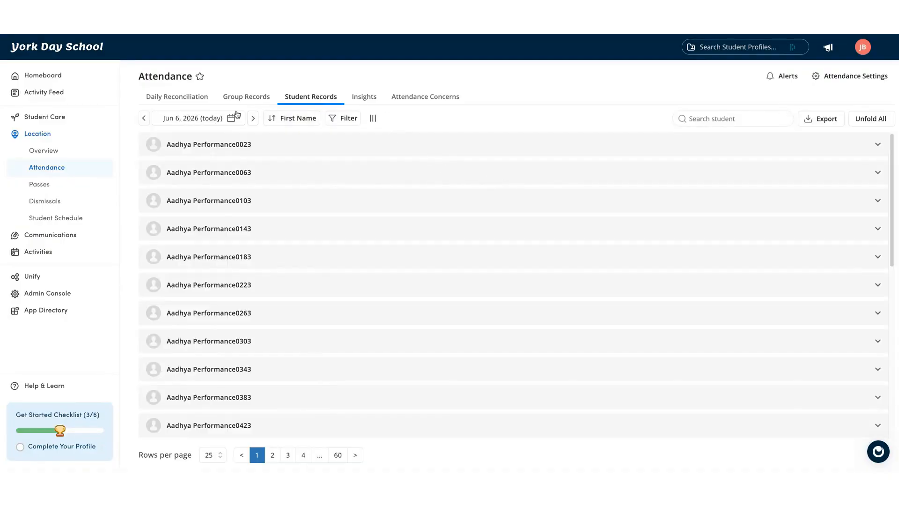
Start a new pass for the first listed student from the Passes page and discard it without saving
click(79, 188)
click(845, 97)
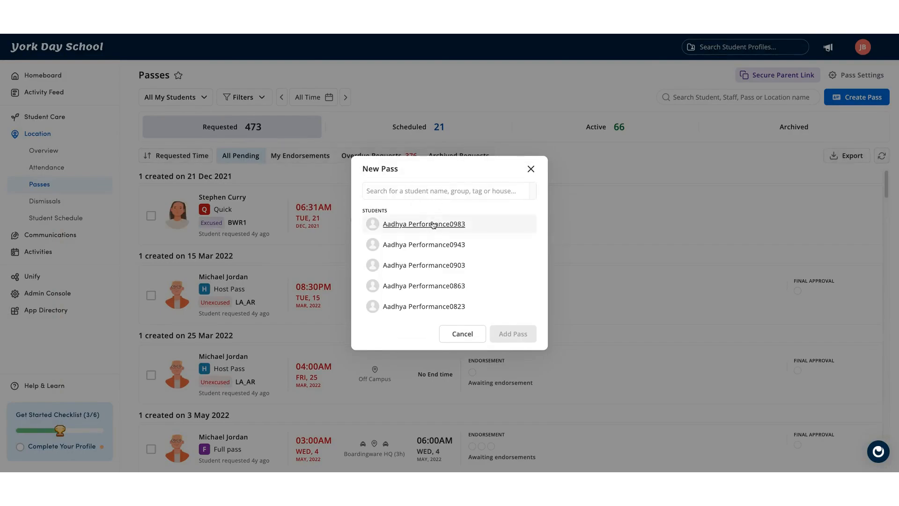
click(510, 226)
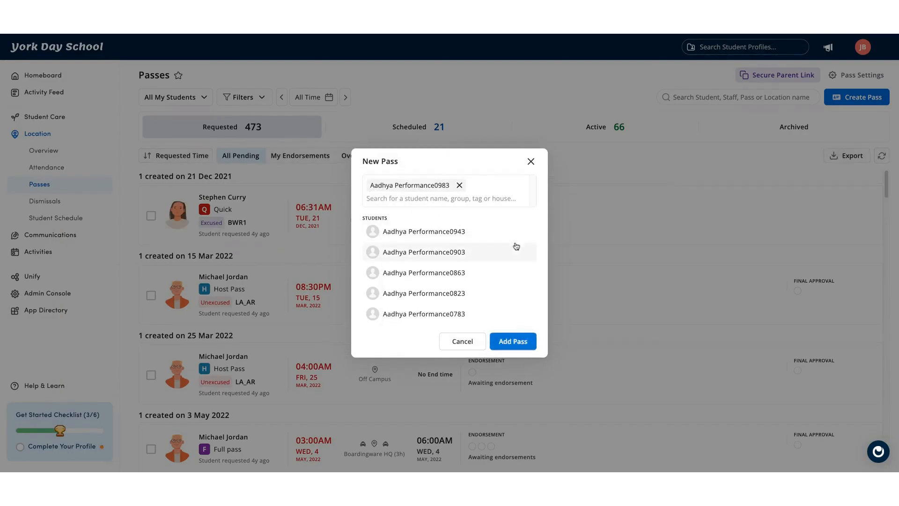
click(513, 341)
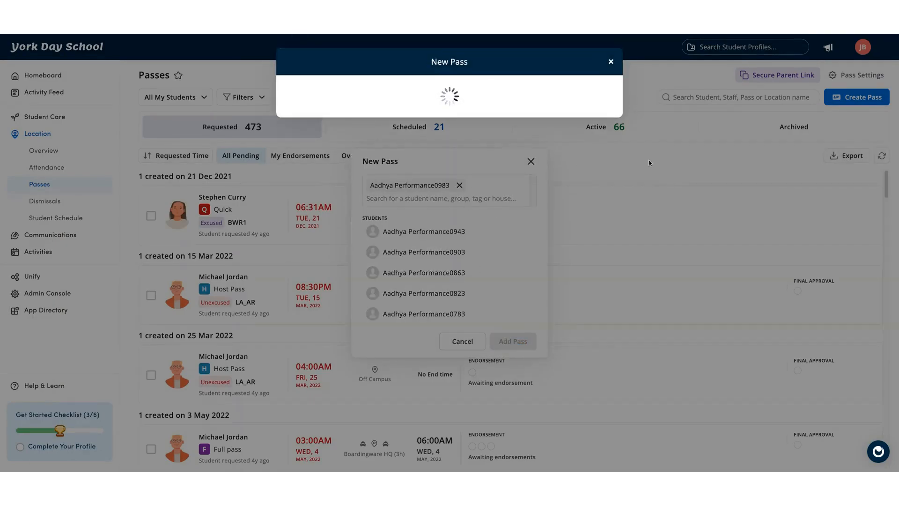
click(607, 62)
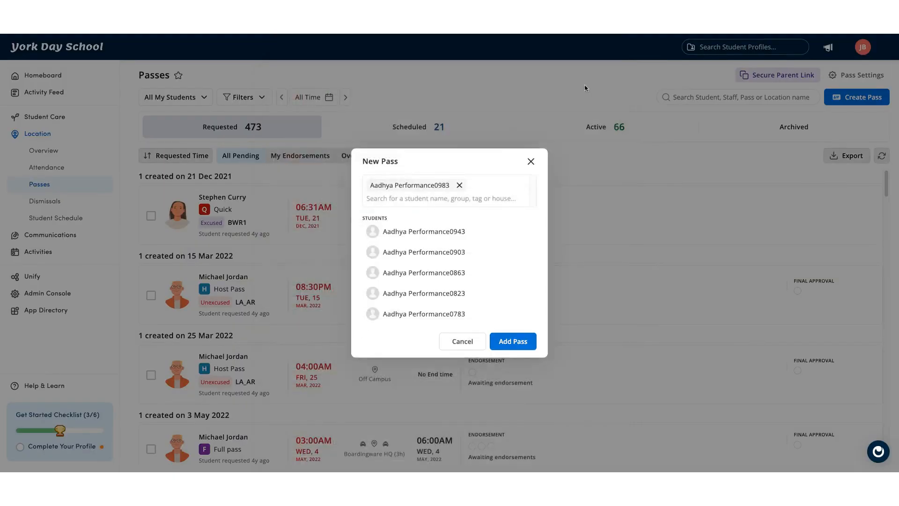
click(531, 161)
Look through the attendance Group Records and Student Records, and return to Daily Reconciliation for Jun 5, 2026
click(53, 172)
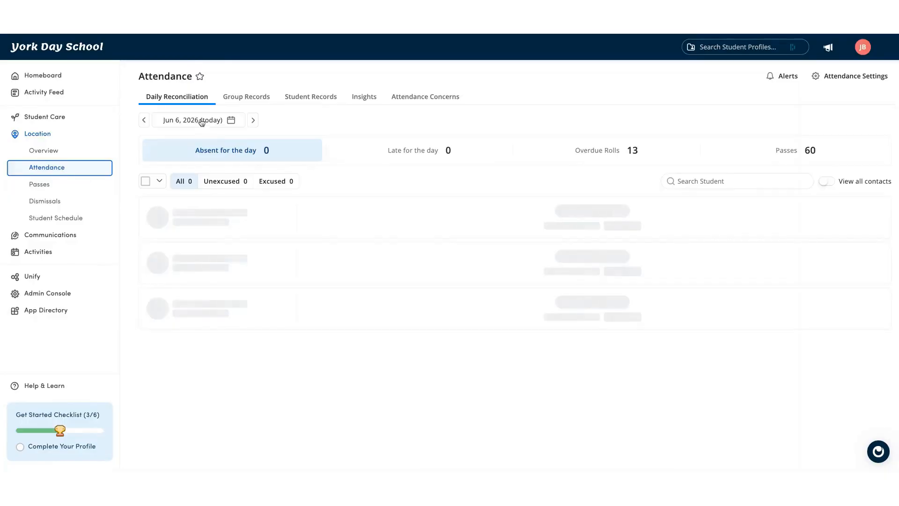
click(248, 101)
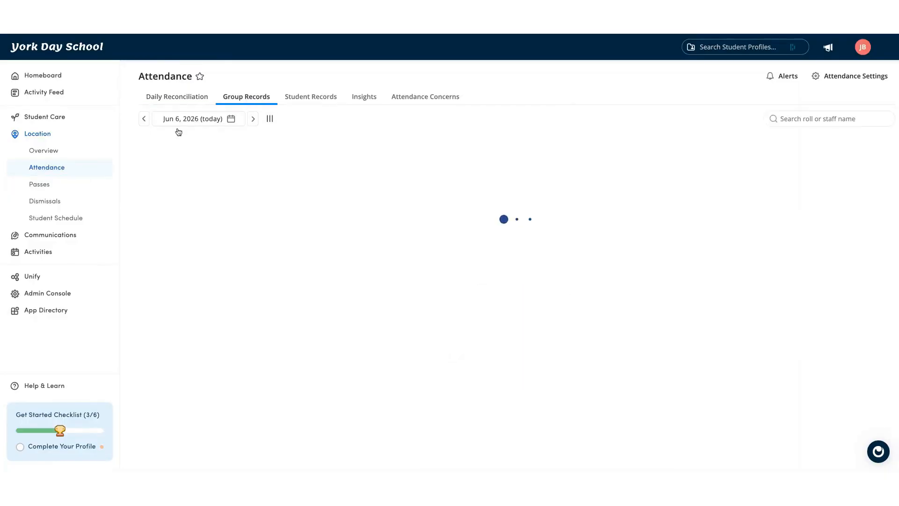
click(327, 98)
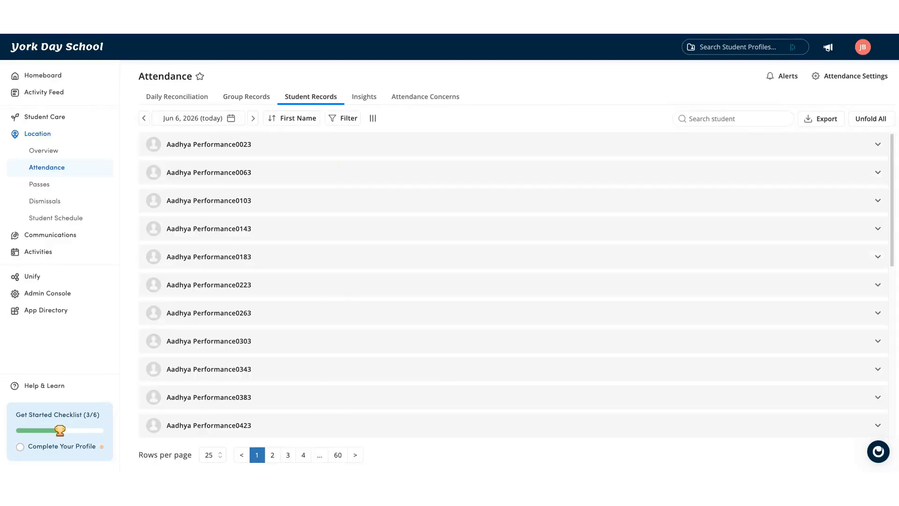
click(179, 101)
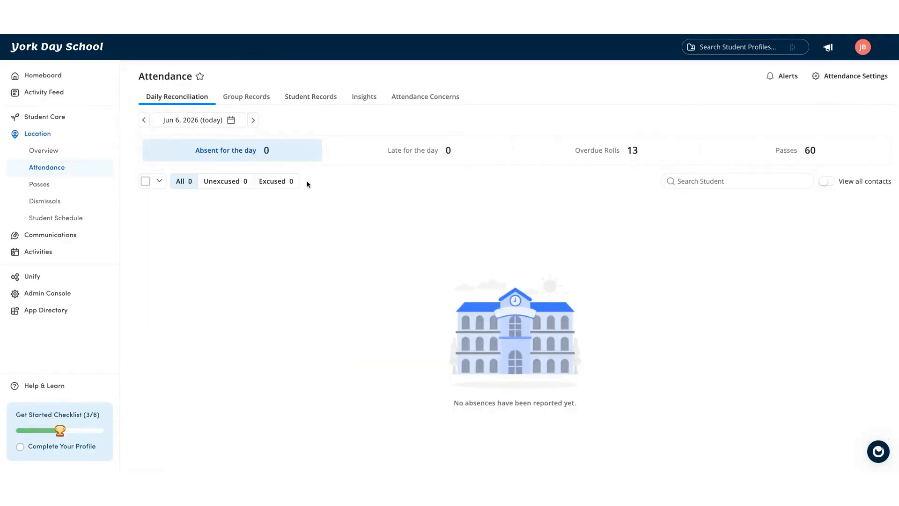
click(144, 121)
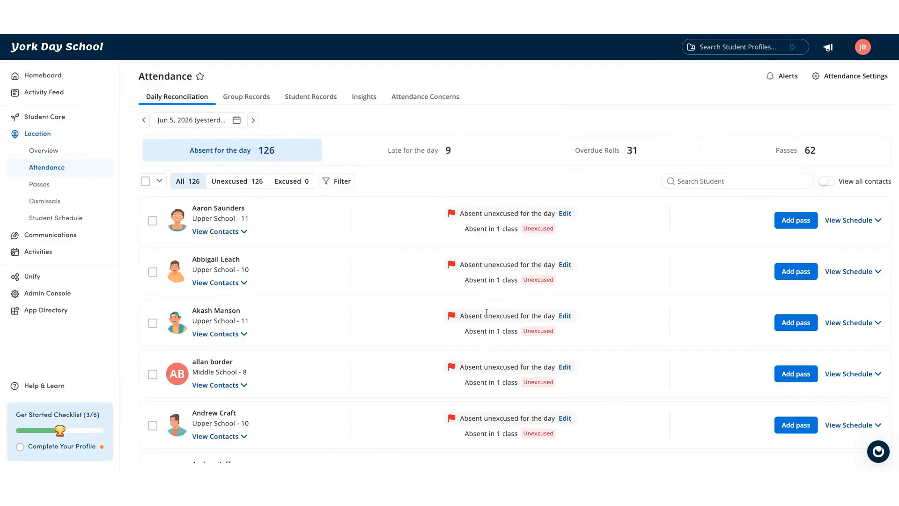
Examine the attendance reasons in Attendance Settings, including their reason types and staff, student and contact access
click(835, 80)
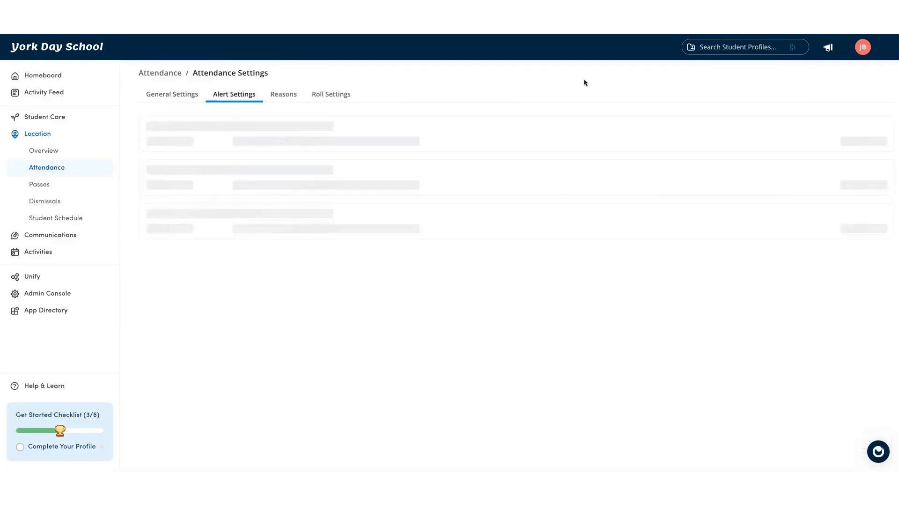
click(283, 95)
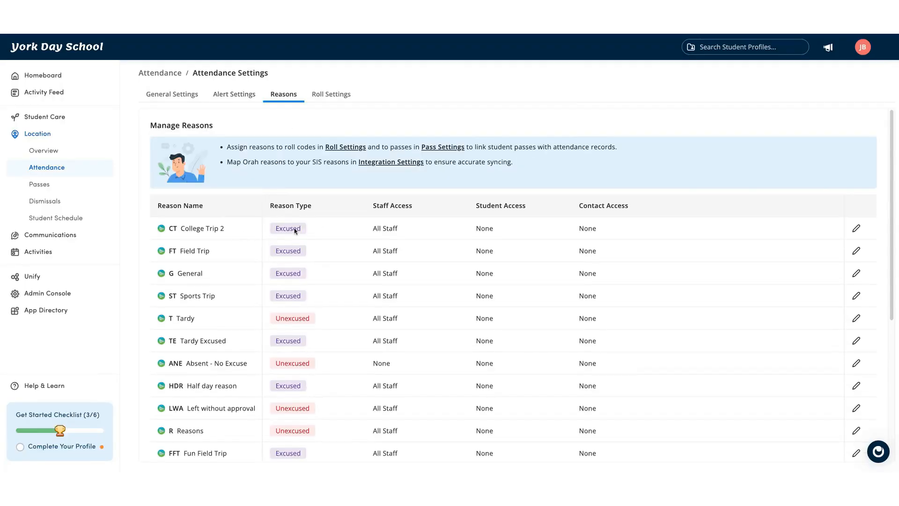
scroll(287, 234, down, 1)
scroll(312, 340, down, 3)
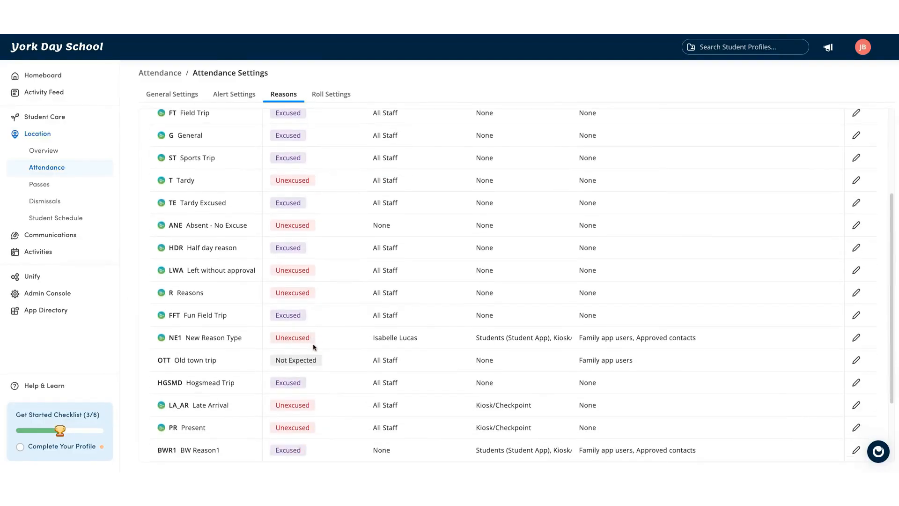
scroll(317, 335, down, 3)
scroll(317, 341, up, 4)
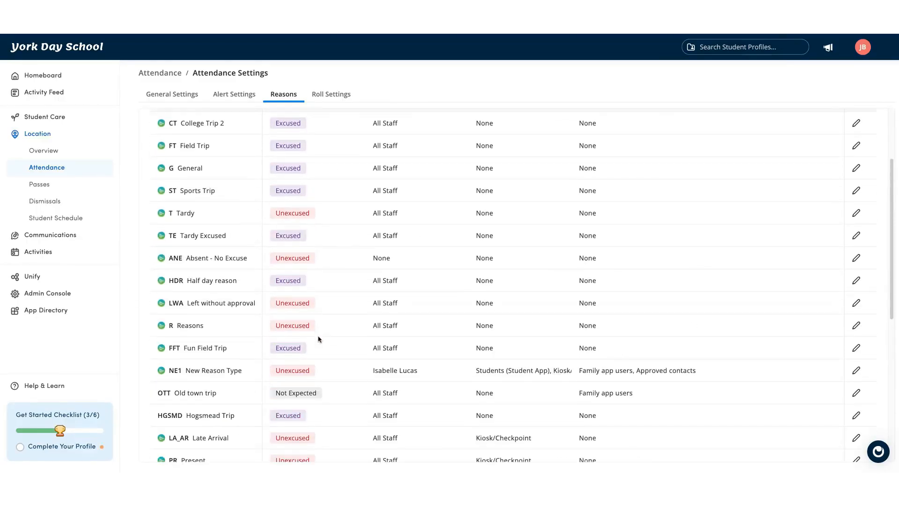
scroll(329, 274, up, 2)
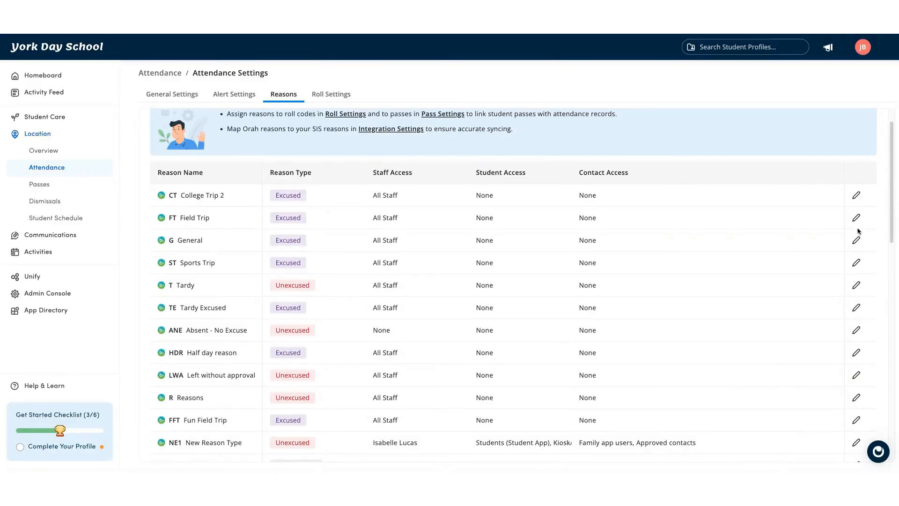
scroll(821, 295, down, 1)
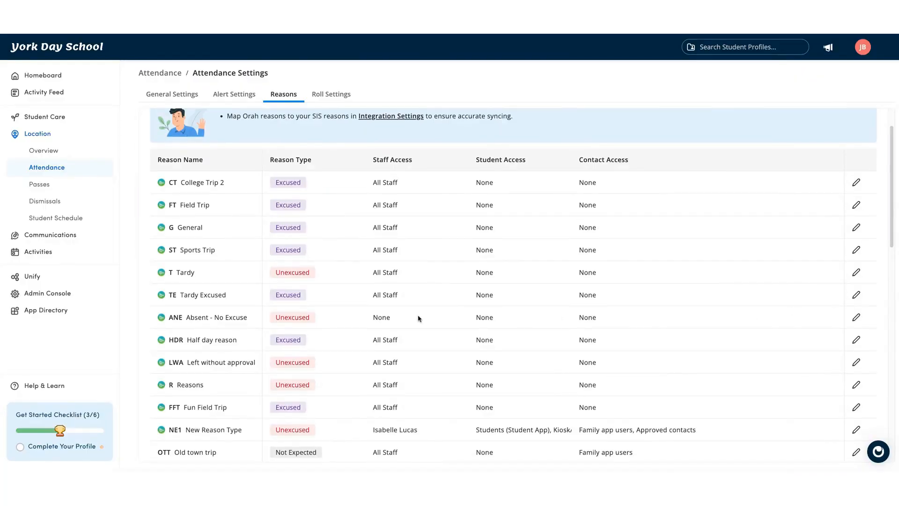
Look at the default reasons assigned to passes and the reason choices for Open Ended Pass
scroll(418, 318, down, 6)
scroll(411, 320, down, 15)
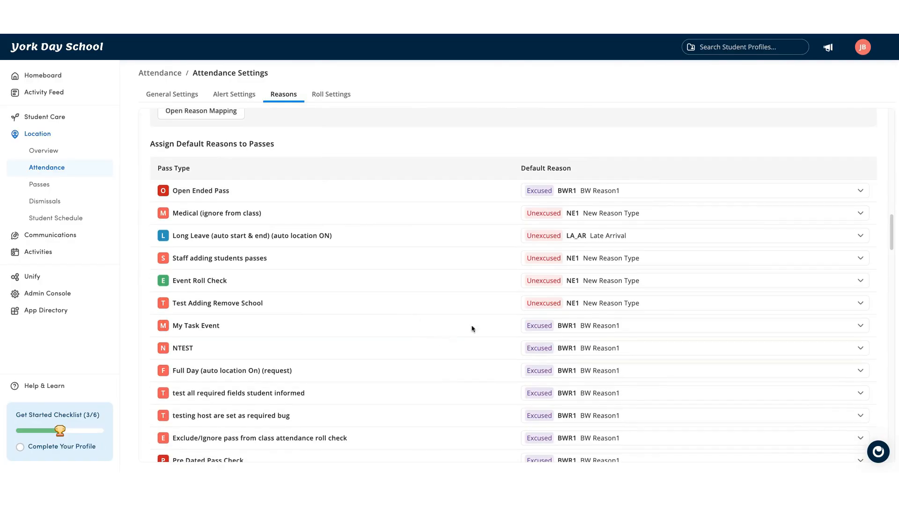
click(581, 192)
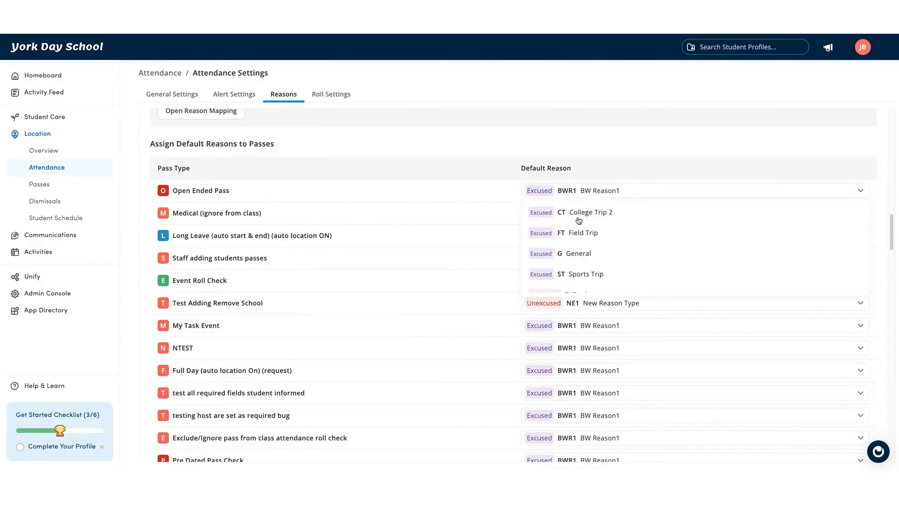
click(588, 143)
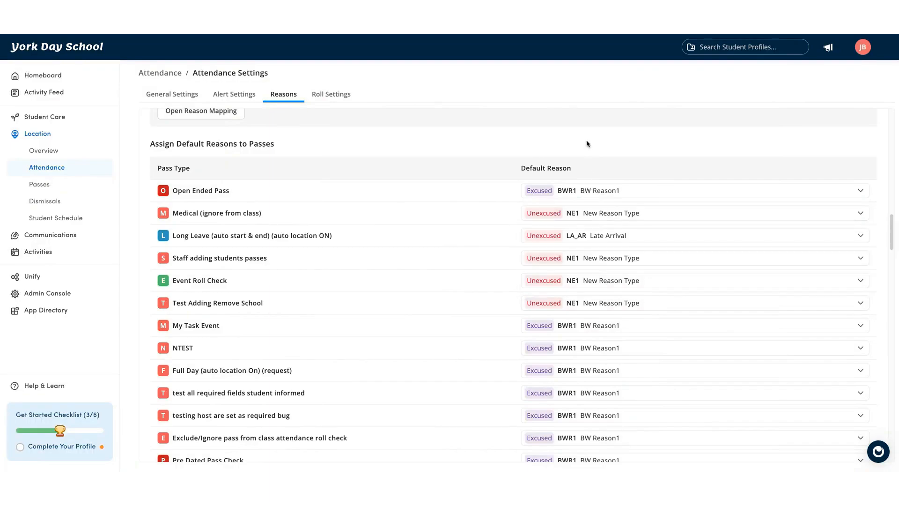
Look at the default reasons assigned to roll codes and the choices for Class roll's Late and New State codes
scroll(440, 285, down, 8)
scroll(445, 349, down, 20)
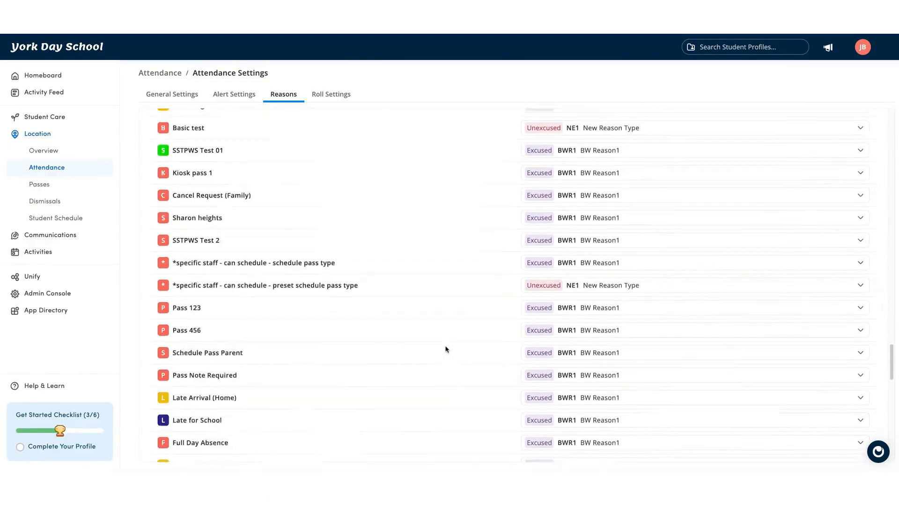
scroll(446, 348, down, 5)
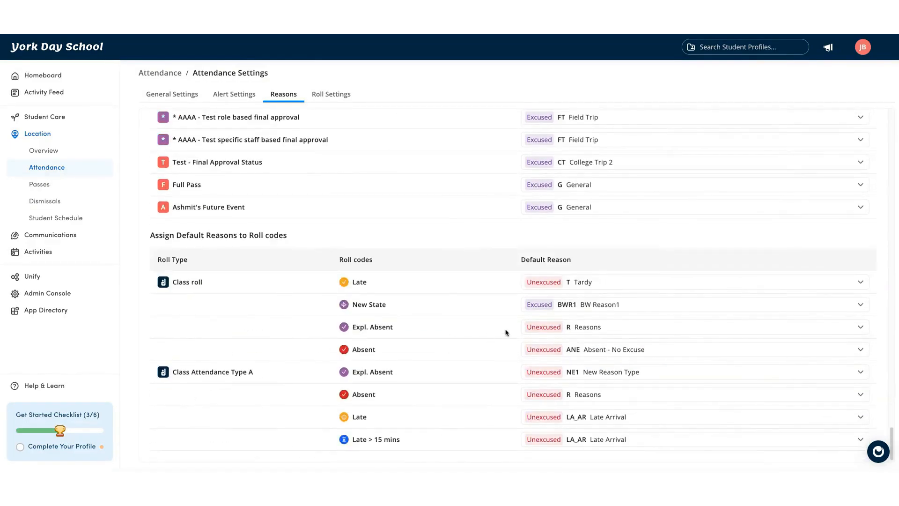
click(583, 287)
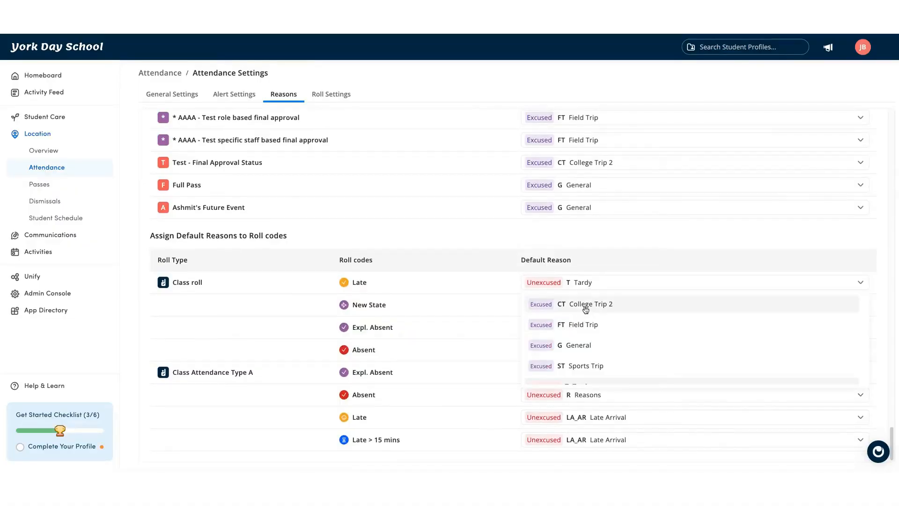
click(599, 260)
click(595, 306)
click(588, 253)
Set the default reason for the Class roll's Expl. Absent code to G General
click(593, 328)
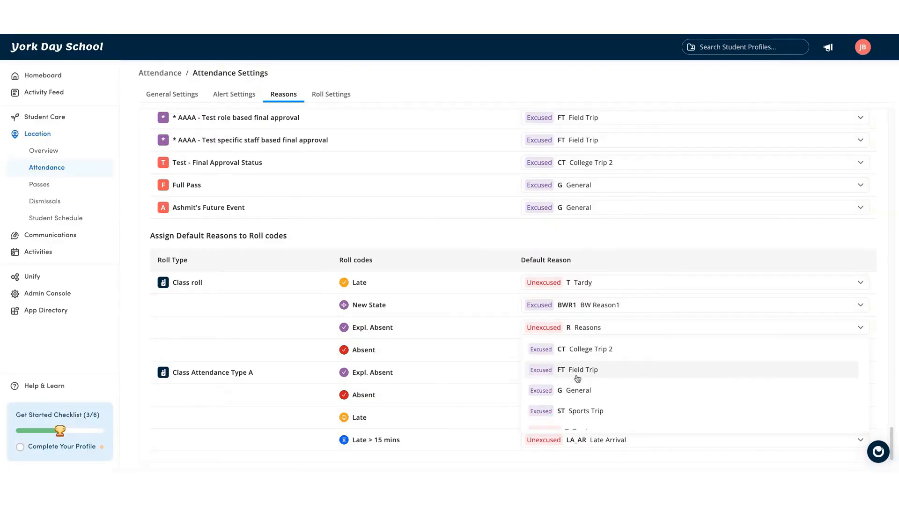
click(583, 392)
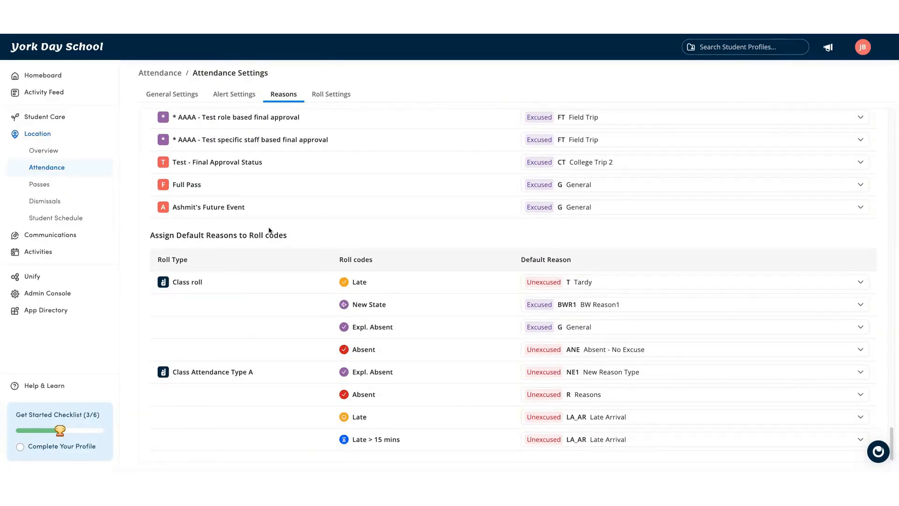
scroll(295, 255, up, 5)
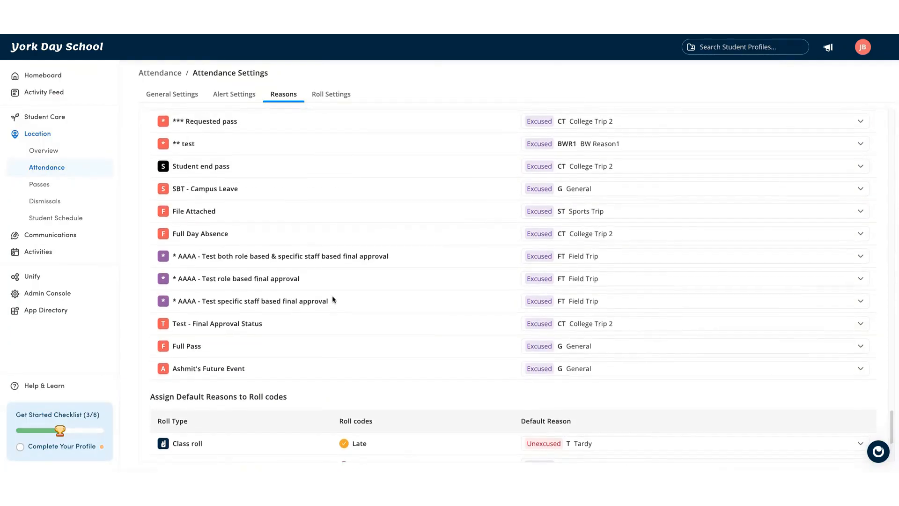
scroll(392, 276, up, 15)
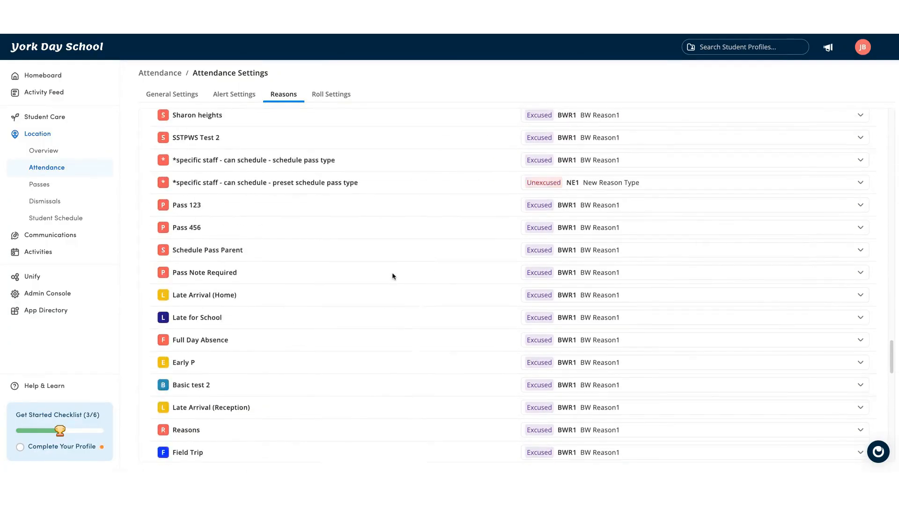
scroll(392, 276, up, 3)
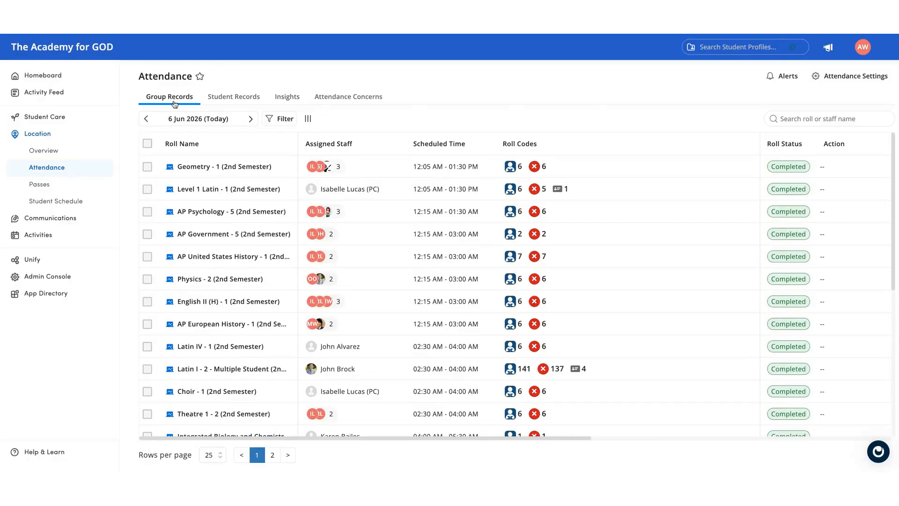
Browse the Group Records of The Academy for GOD, stepping back one day and returning to 6 Jun 2026
scroll(290, 260, down, 2)
scroll(292, 262, up, 2)
click(178, 119)
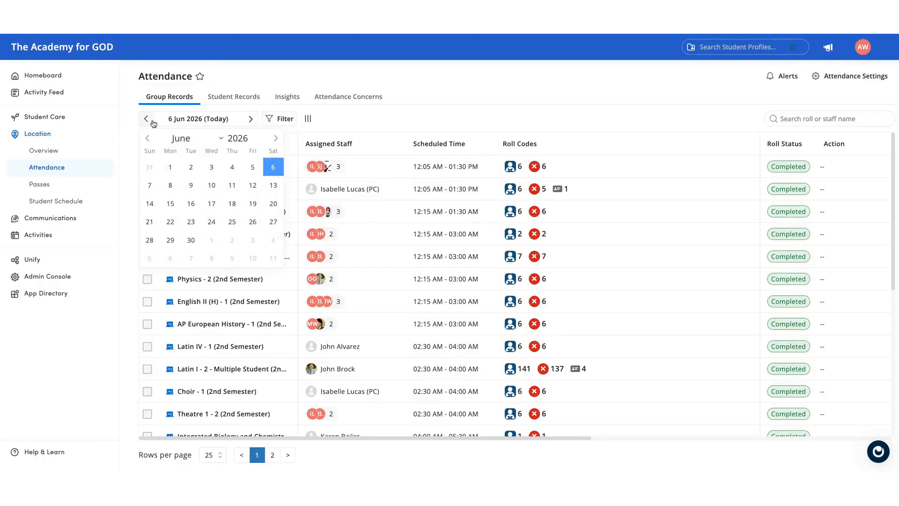
click(153, 122)
click(252, 123)
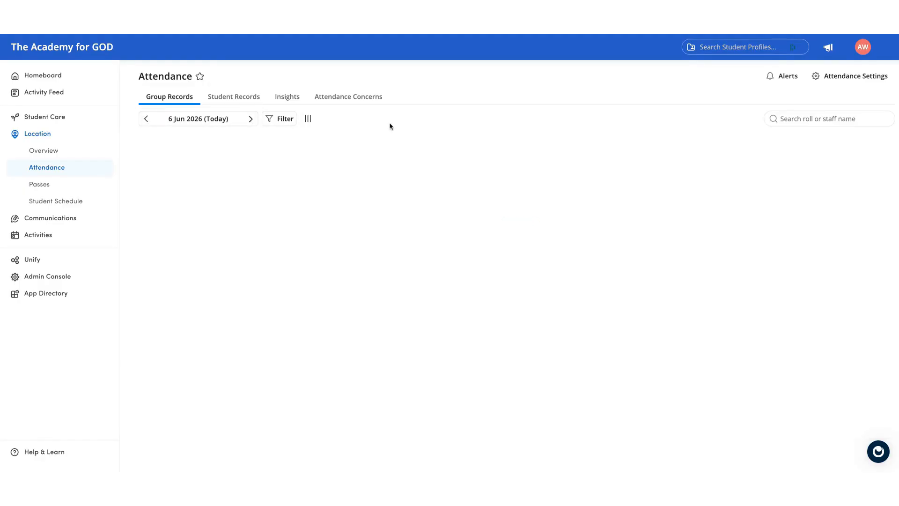
Look at the filter criteria available for the group records and close them without applying any
click(283, 118)
click(328, 170)
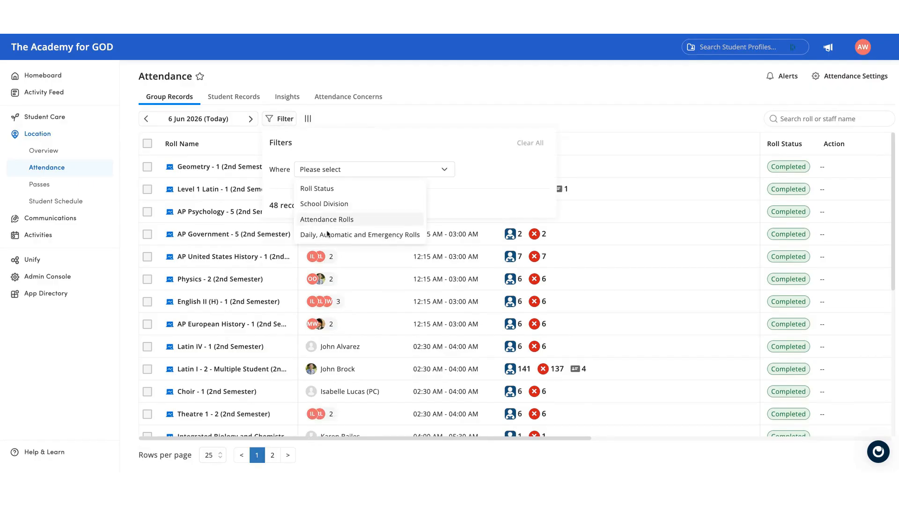
click(201, 125)
click(368, 126)
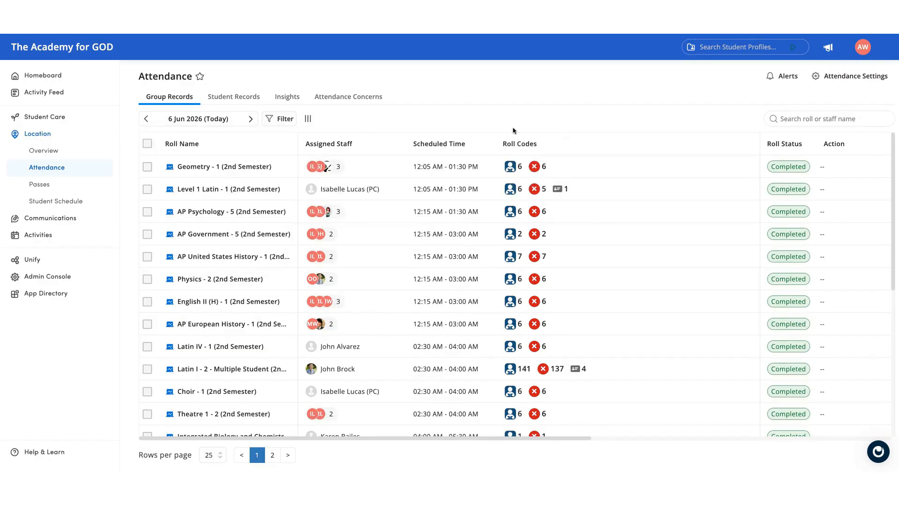
Search the group records for "geom" and open the 12:05 AM Geometry - 1 (2nd Semester) roll for editing
text(geom)
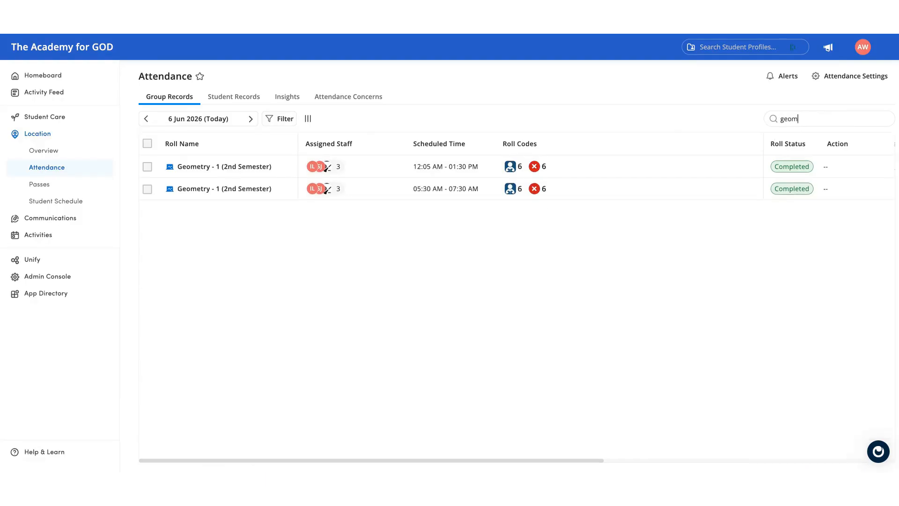
click(470, 168)
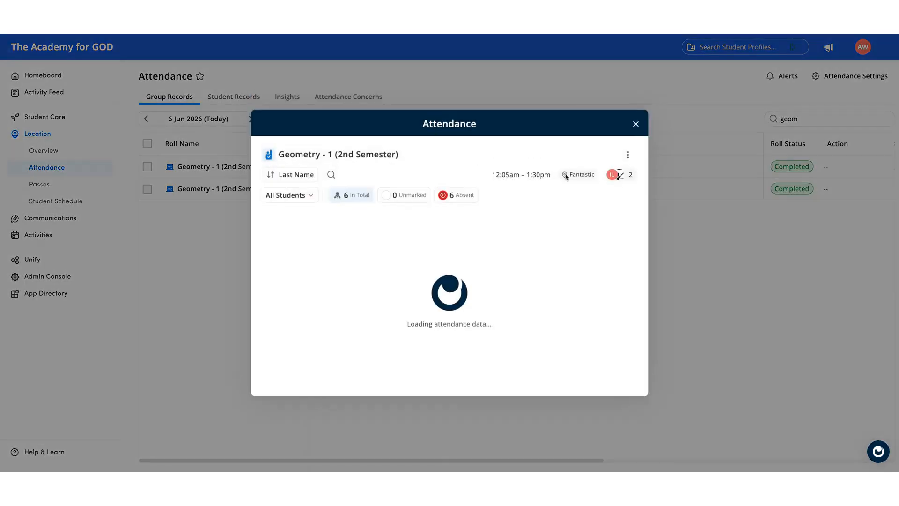
click(628, 141)
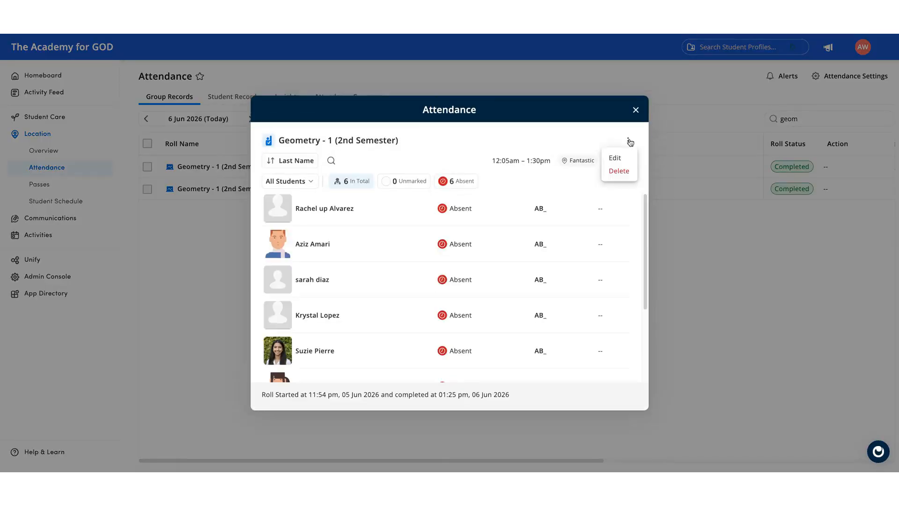
click(616, 159)
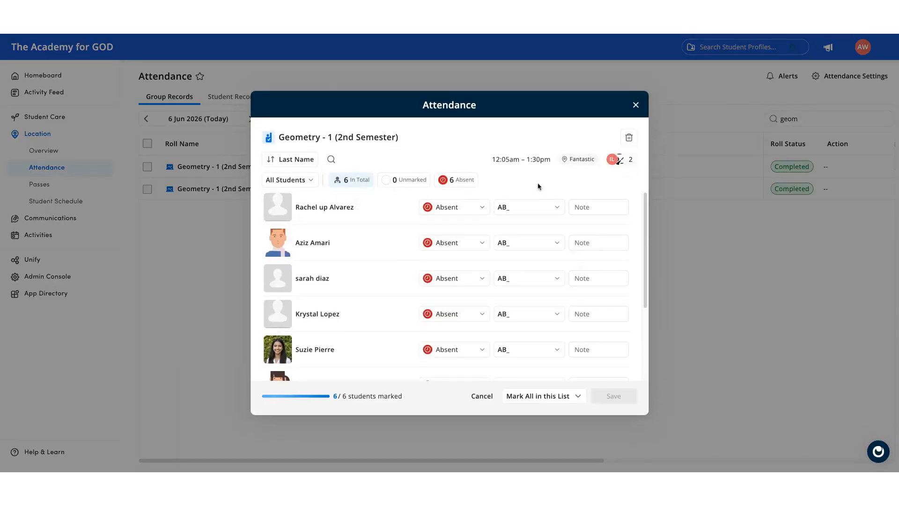
Mark the first listed student as Attended Class with reason FT Field Trip and note "Test", and save the roll
click(455, 211)
click(458, 241)
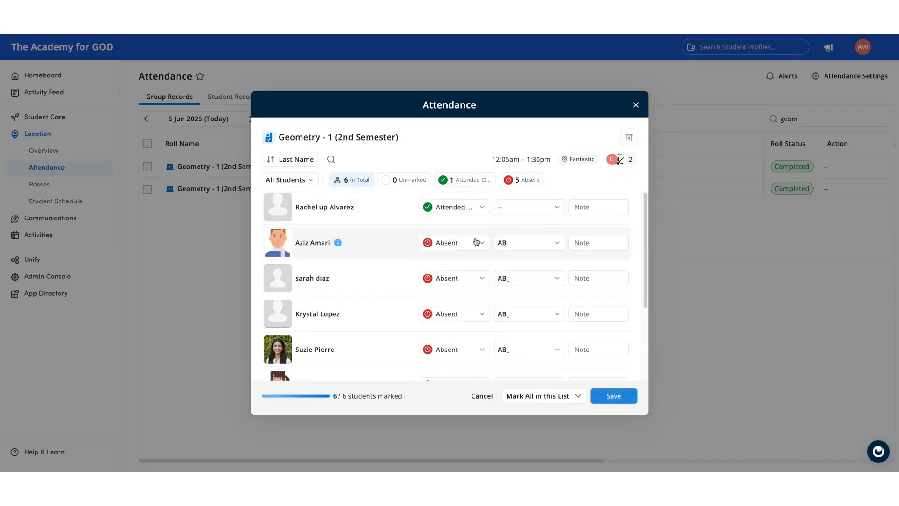
click(532, 215)
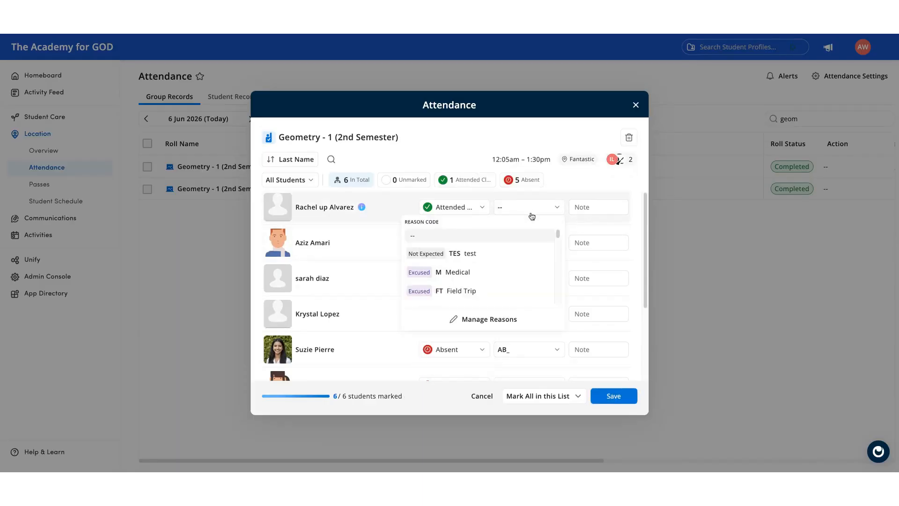
click(479, 290)
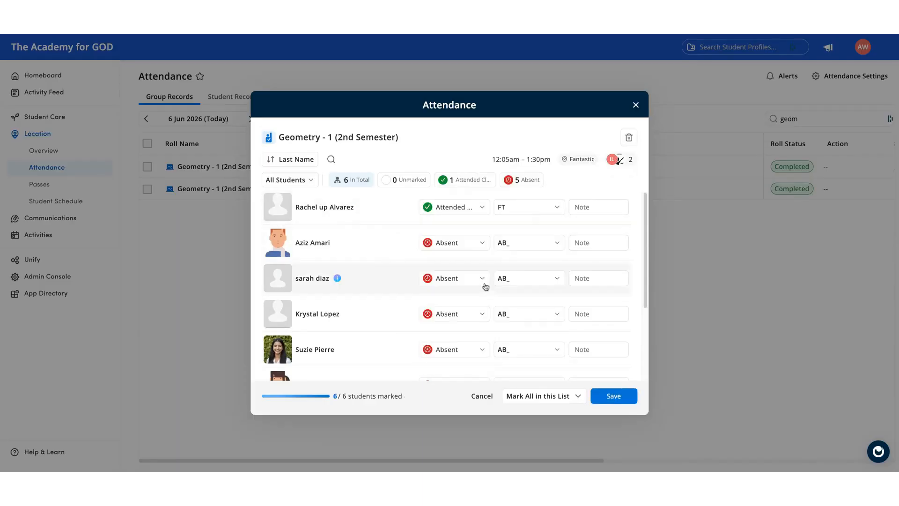
click(590, 205)
text(Test)
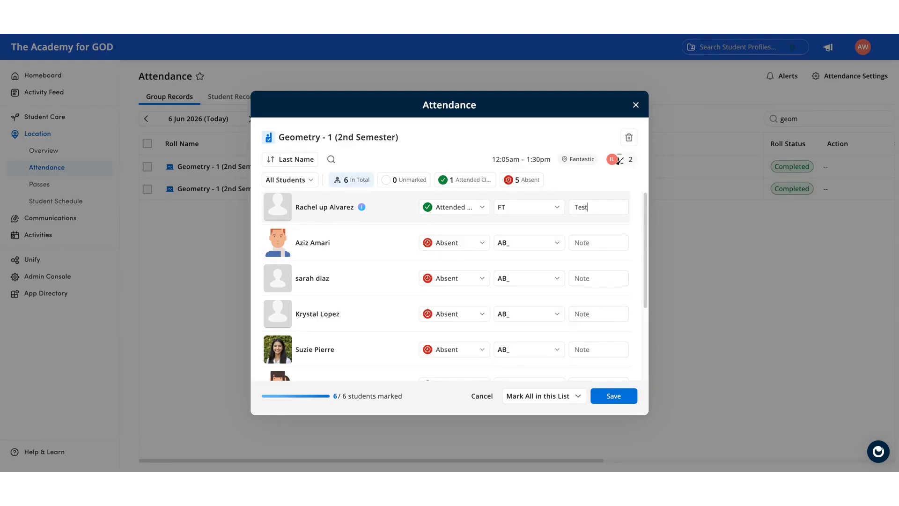
click(617, 396)
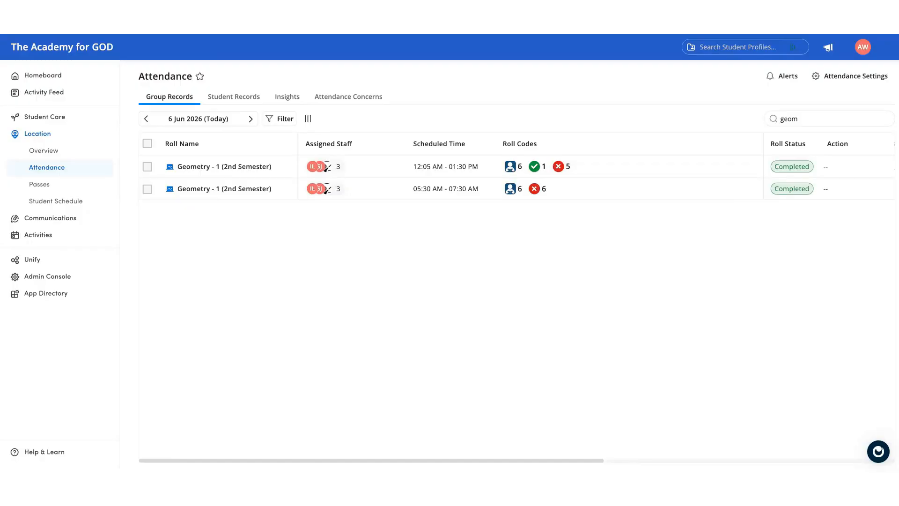
In Student Records, expand the excused-absent student with two Absent rolls and open their 02:30 AM Latin I - 2 record for editing
click(243, 100)
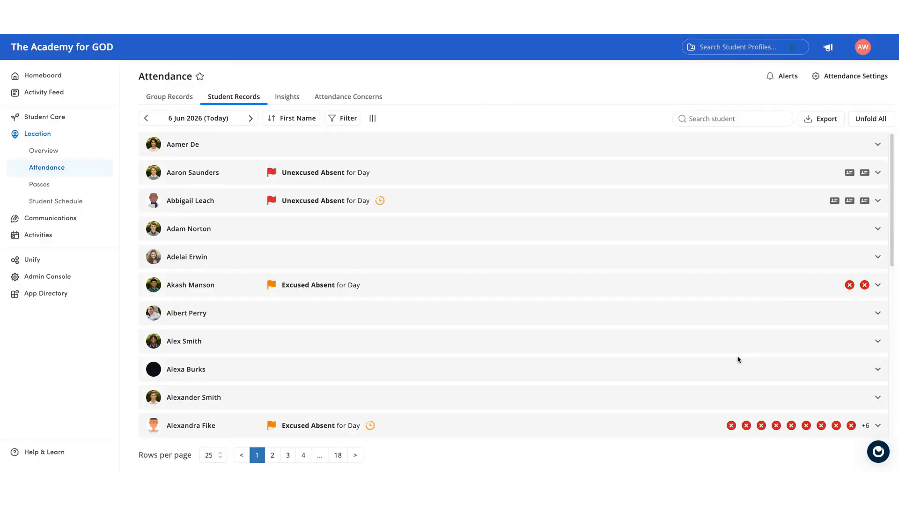
click(480, 285)
scroll(452, 289, down, 2)
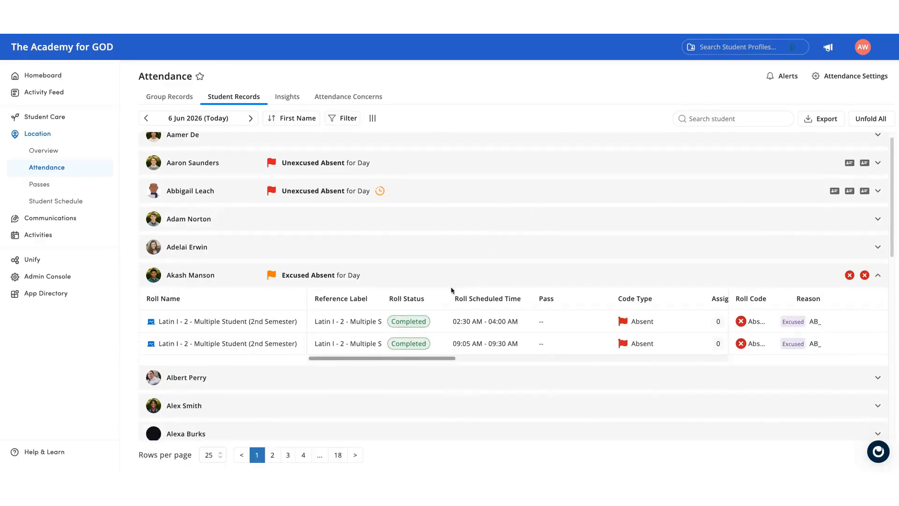
click(453, 268)
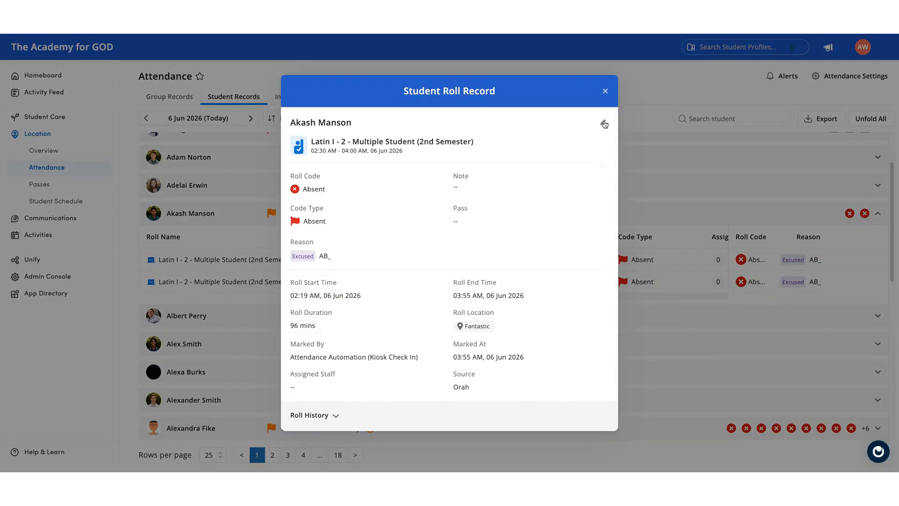
click(603, 123)
Try Explained Ab as the student's roll code, and switch the roll code to Tardy
click(402, 192)
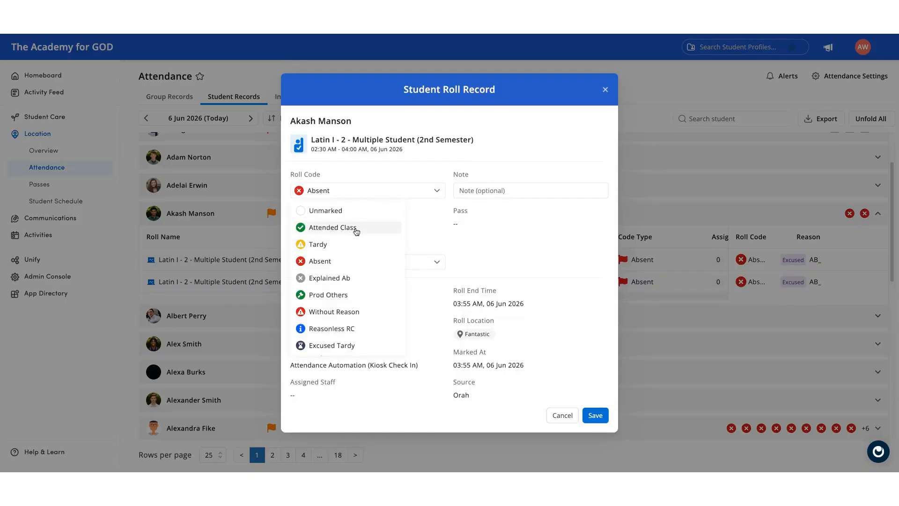
click(347, 278)
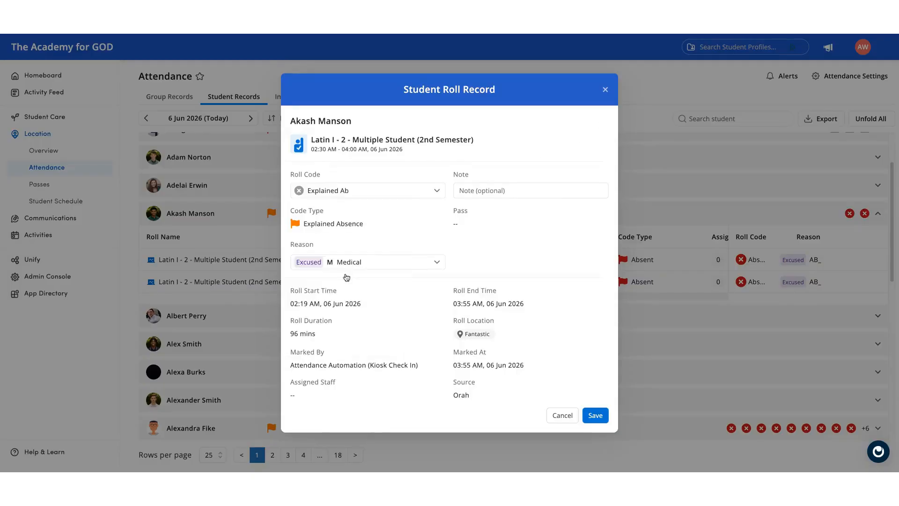
click(364, 196)
click(327, 248)
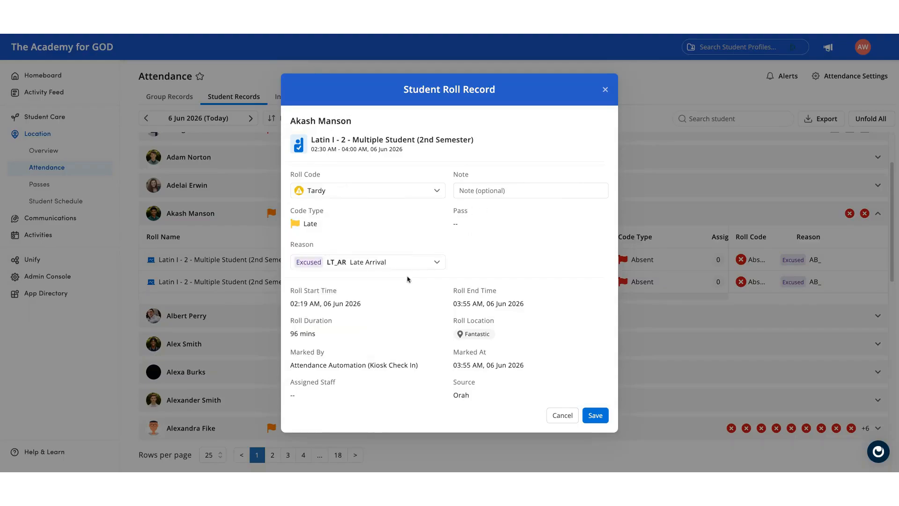
Set the tardy record's reason to ST Sports Trip, add the note "Late", and save and close the record
click(383, 264)
scroll(367, 327, down, 2)
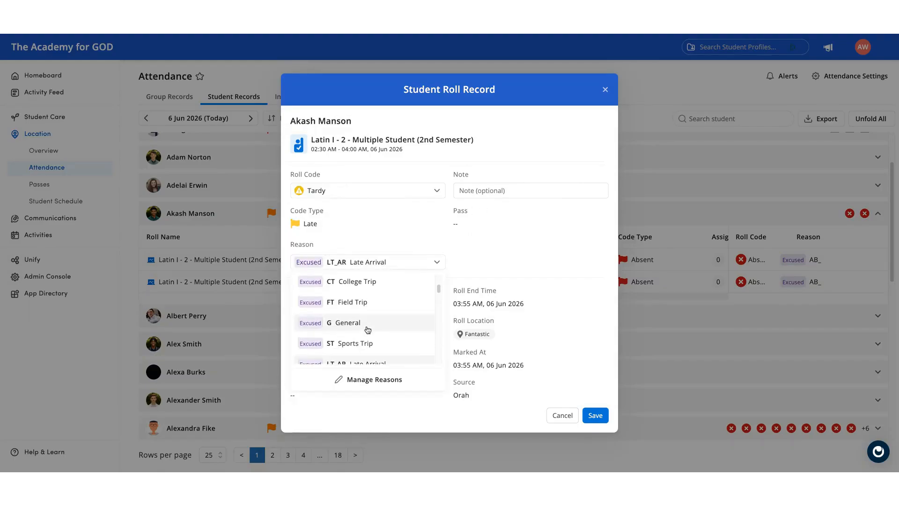
click(366, 343)
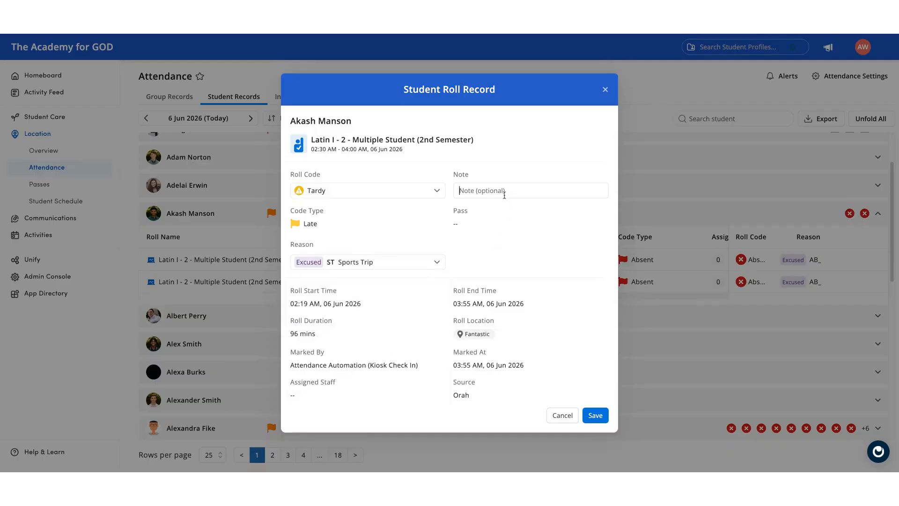
text(Late but o)
click(595, 415)
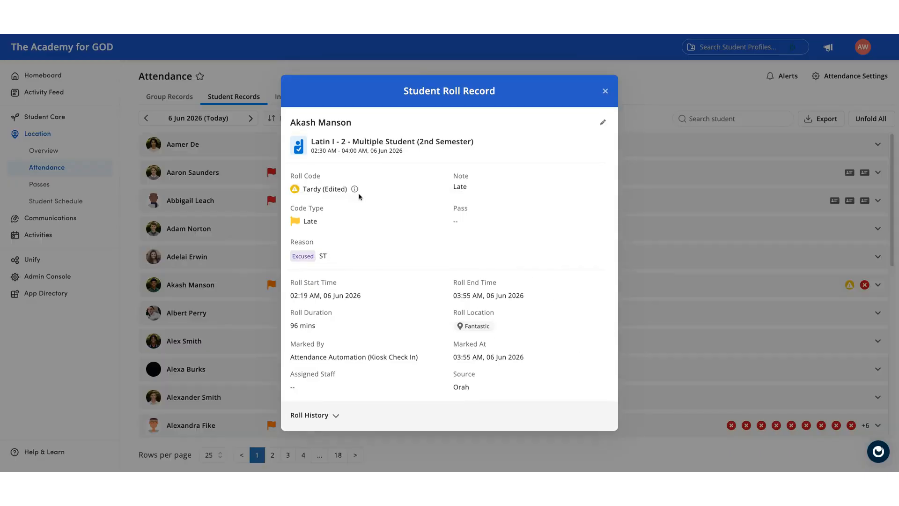
click(604, 92)
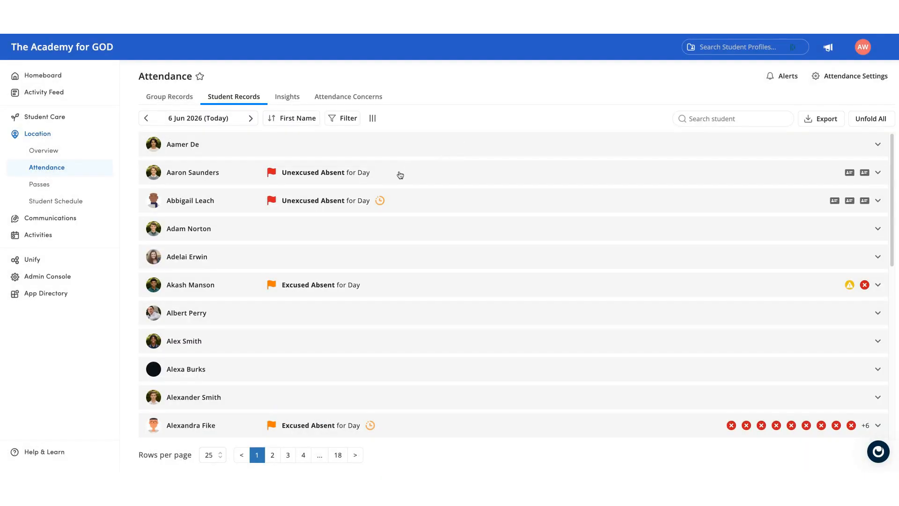
Review the roll history of the same student's edited 02:30 AM Latin I - 2 record
click(387, 287)
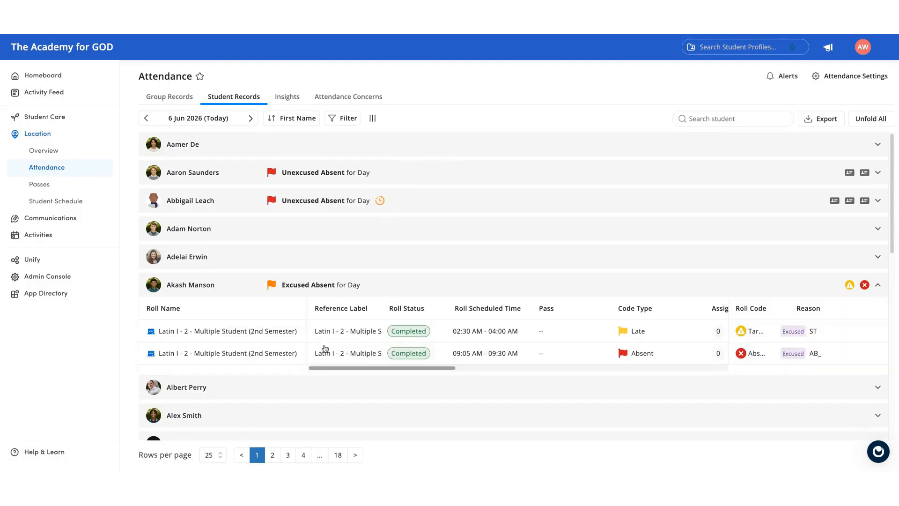
scroll(304, 330, down, 1)
click(287, 316)
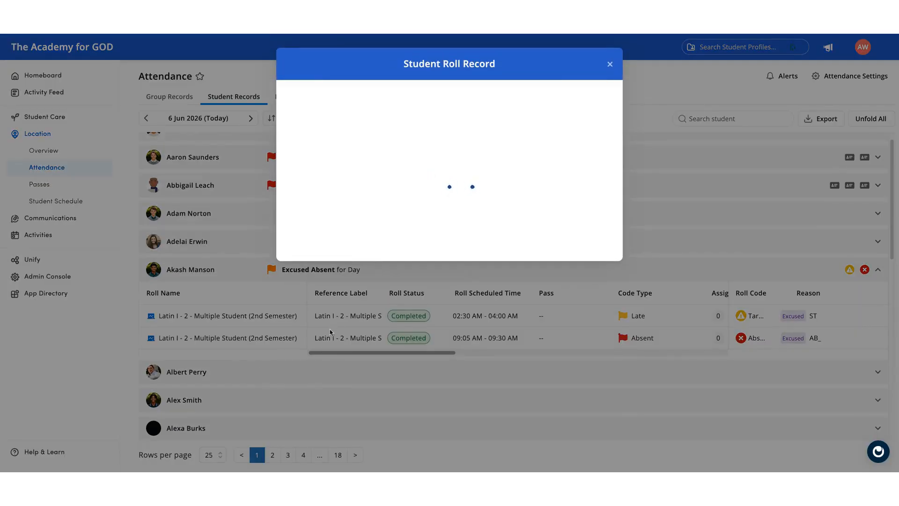
click(313, 391)
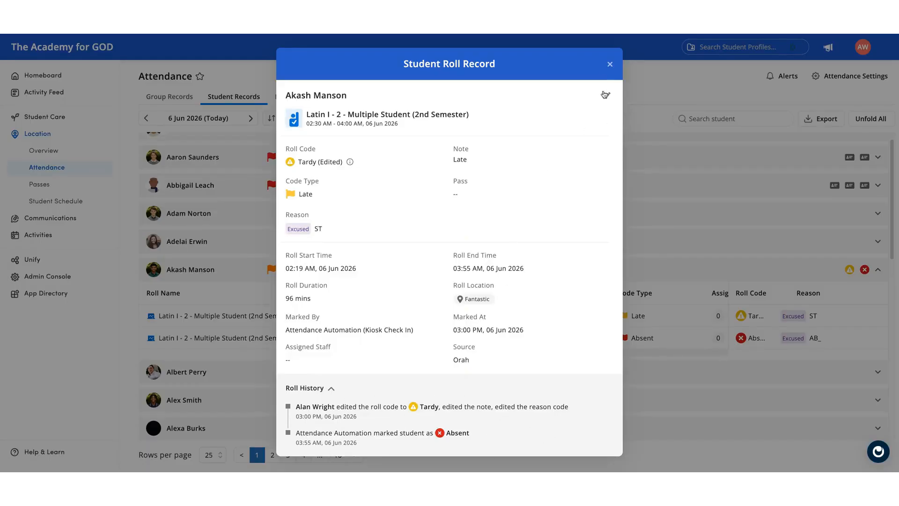
click(610, 65)
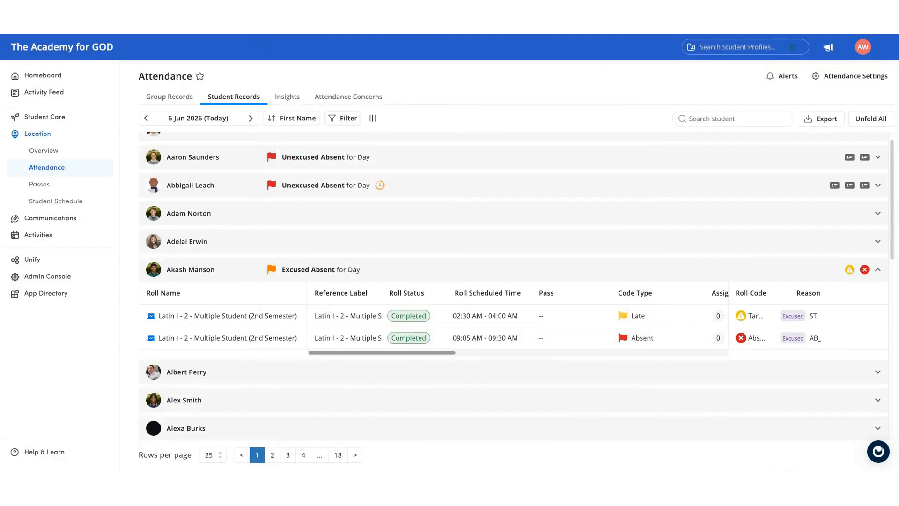
Look through the student filters and the Roll Code options for the student records, and remove the filter
click(342, 118)
click(395, 169)
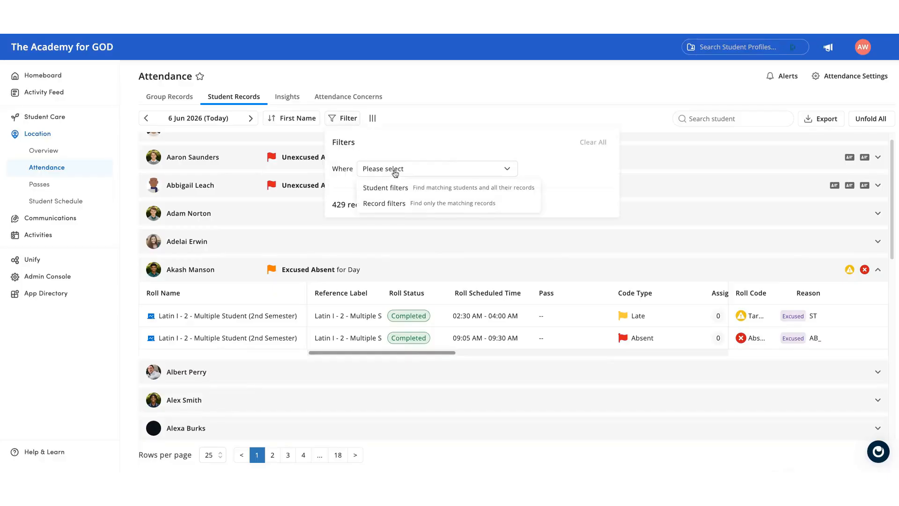
click(398, 194)
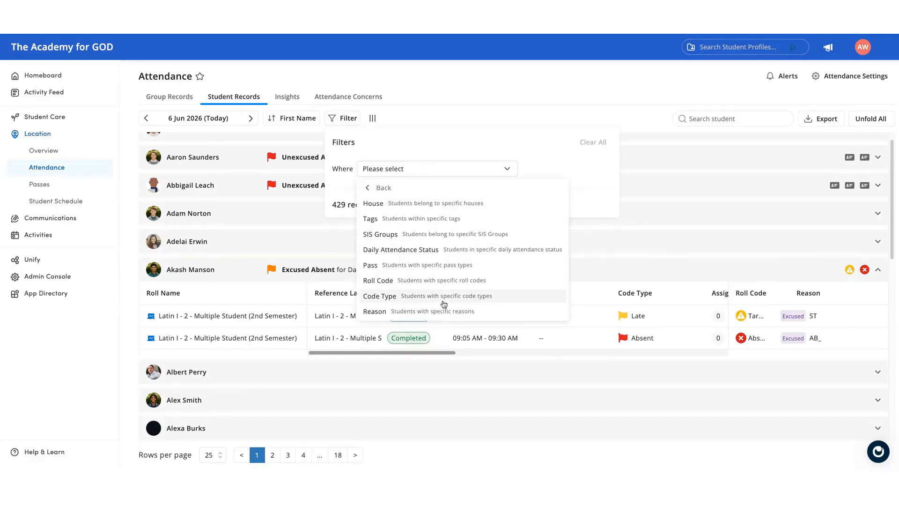
click(424, 282)
scroll(418, 255, down, 5)
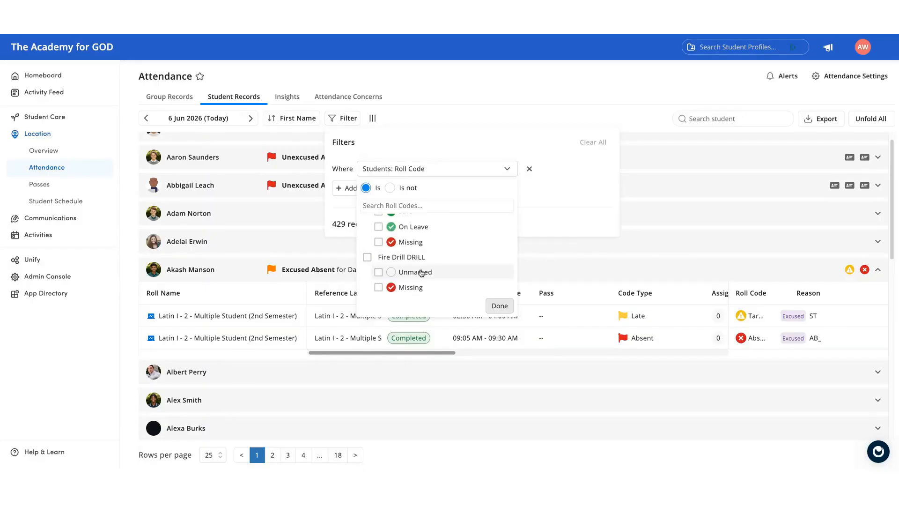
click(529, 168)
Look at the Code Type options among the record filters and close the filters without choosing a code type
click(403, 171)
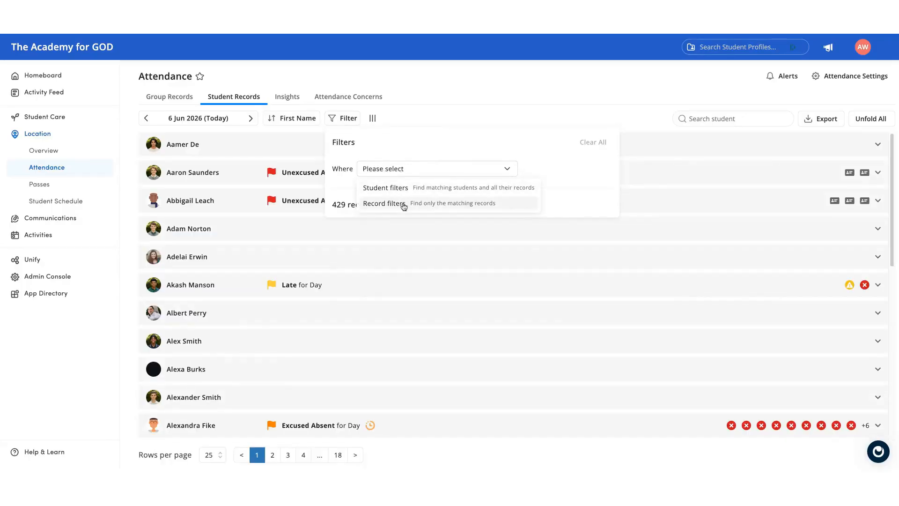
click(401, 203)
click(399, 240)
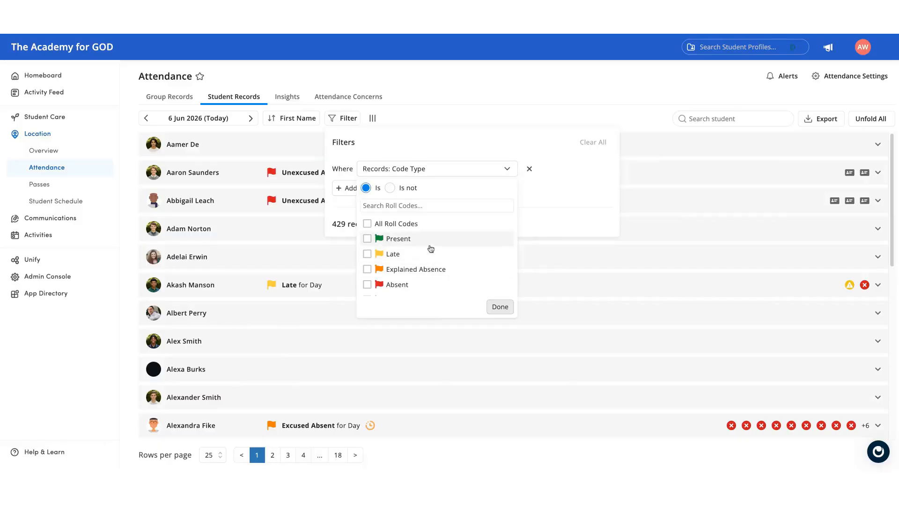
click(390, 171)
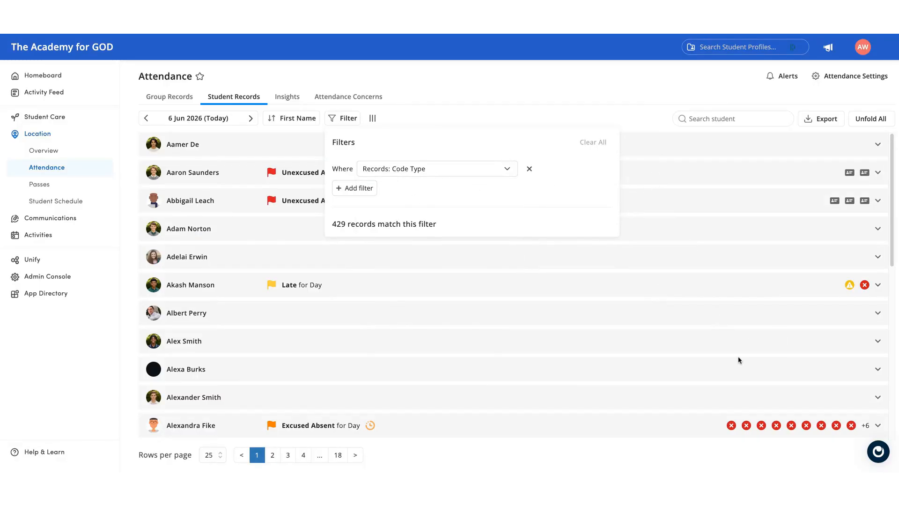
key(Escape)
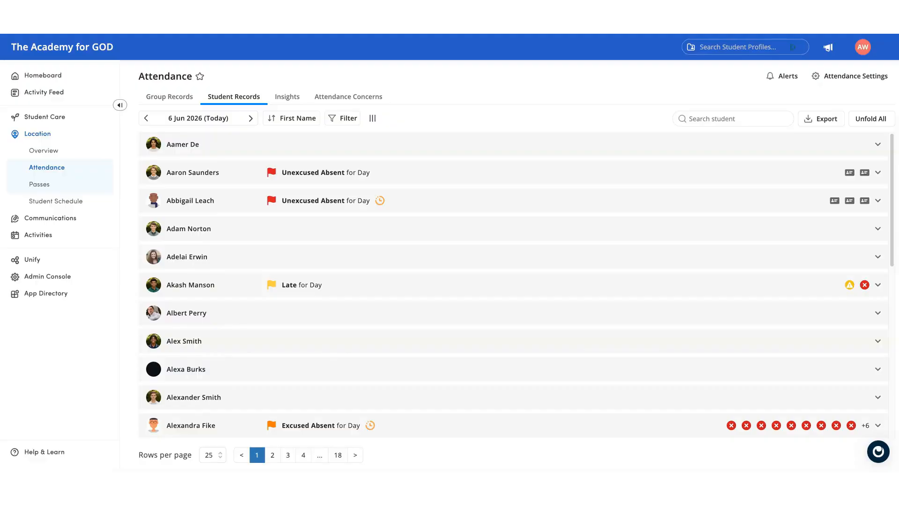
Examine the 02:30 AM Latin I - 2 roll record of the unexcused-absent student with three pass-covered rolls, and close it
click(831, 206)
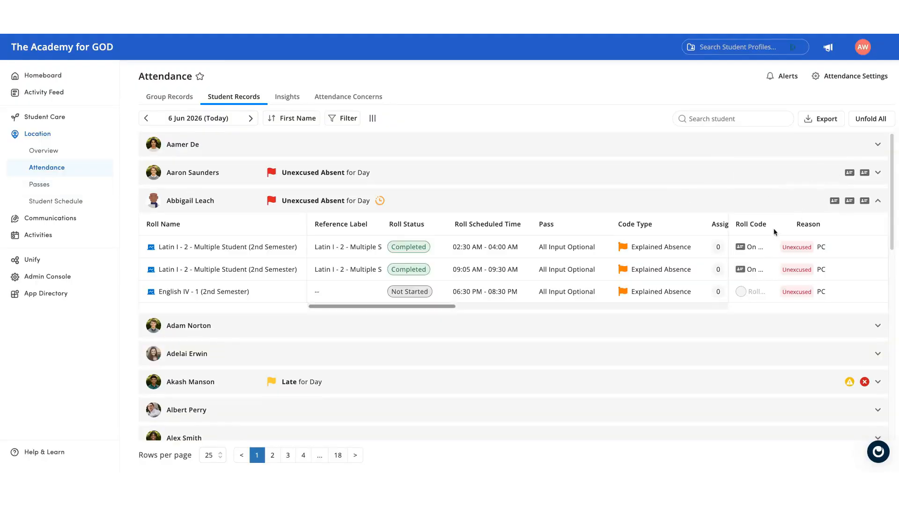
click(758, 248)
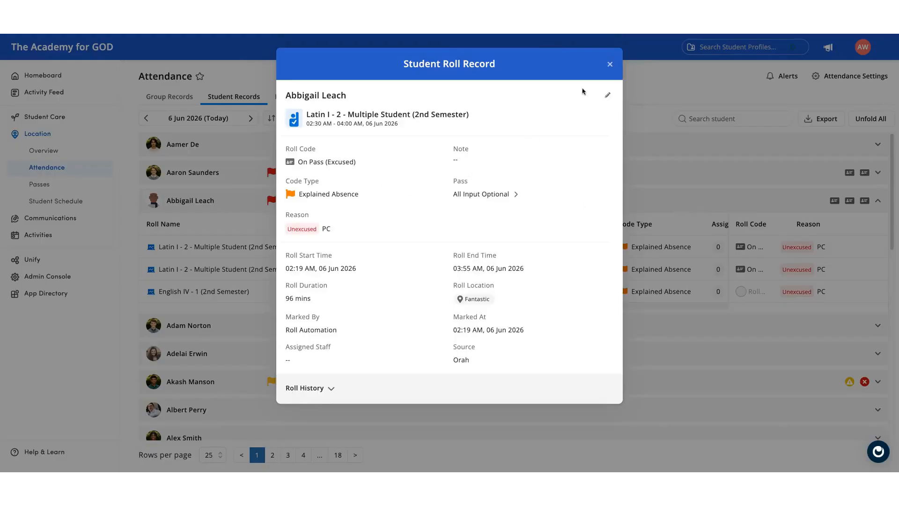
click(609, 65)
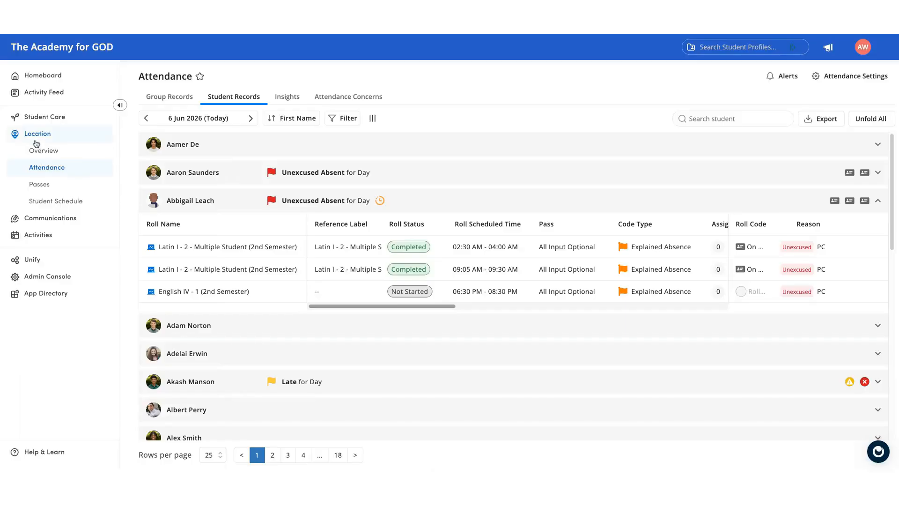
Start a new pass on the Passes page and search for its recipients with "grad", looking through the matching groups and tags
click(33, 185)
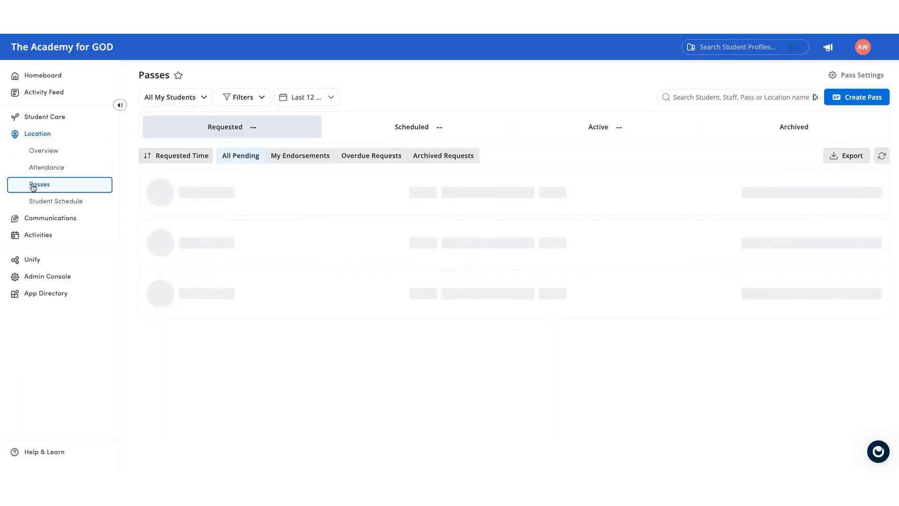
click(843, 97)
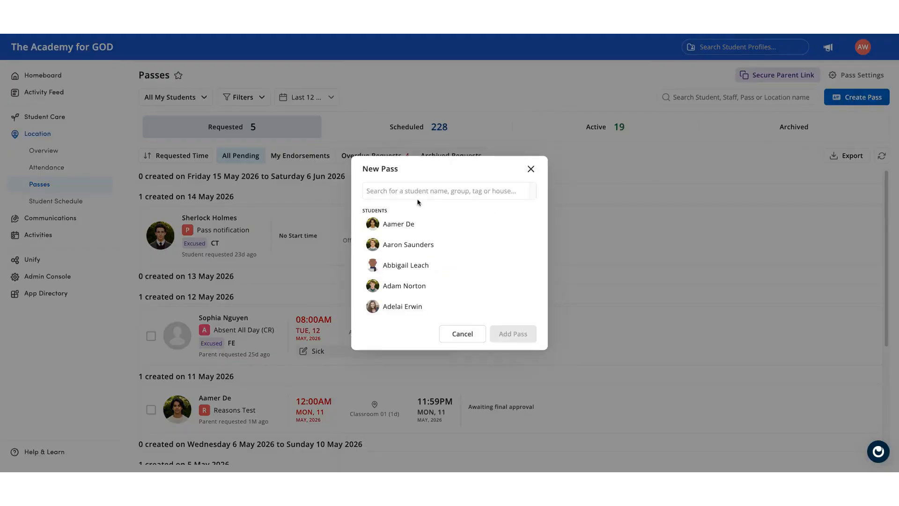
text(col)
key(BackSpace)
key(BackSpace)
key(BackSpace)
text(gr)
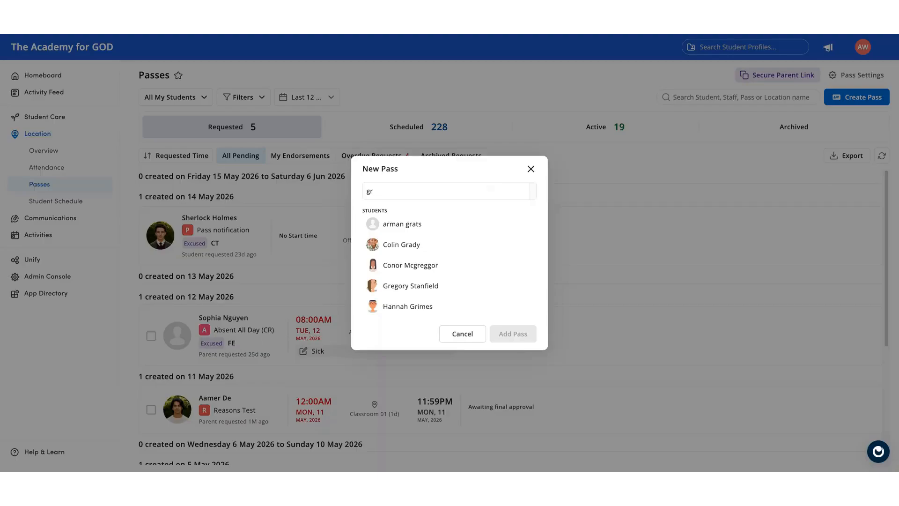
text(ad)
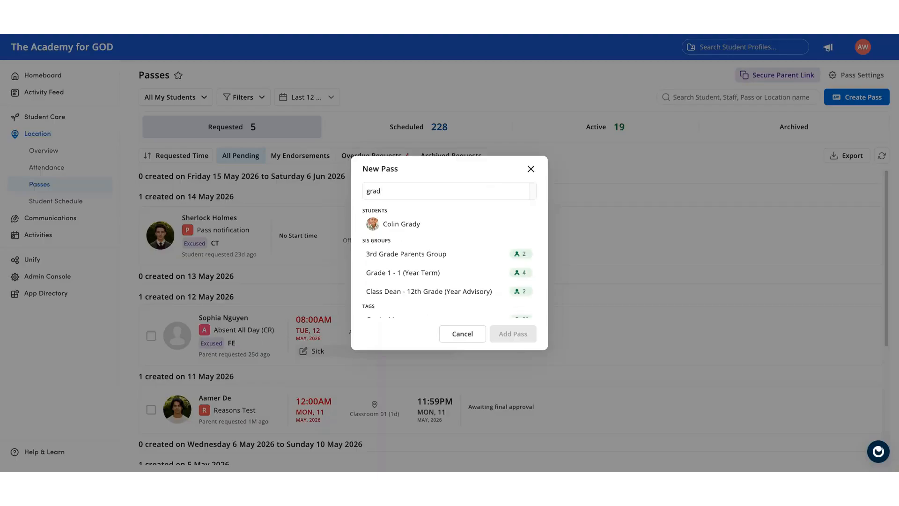
scroll(468, 267, down, 1)
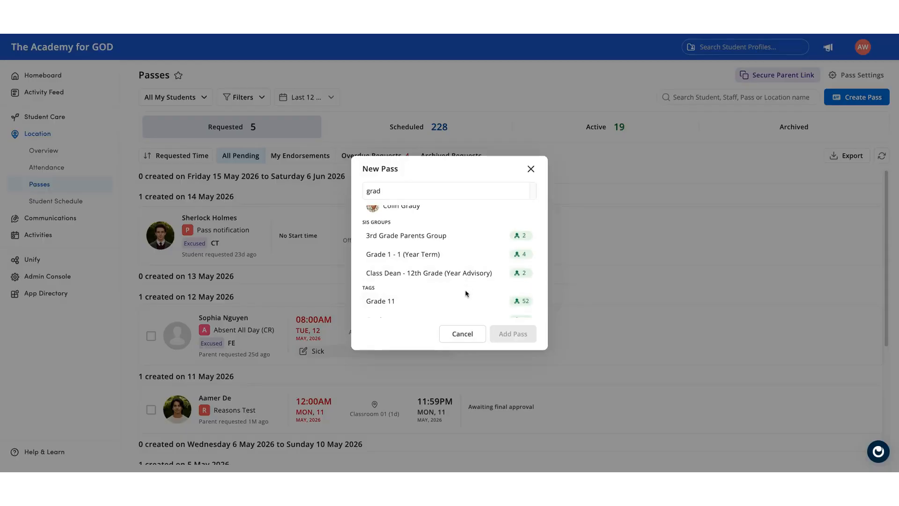
Add the Soccer - Varsity Boys group, remove all but its first student, and continue to a Full Day Absence pass
double_click(423, 193)
text(soc)
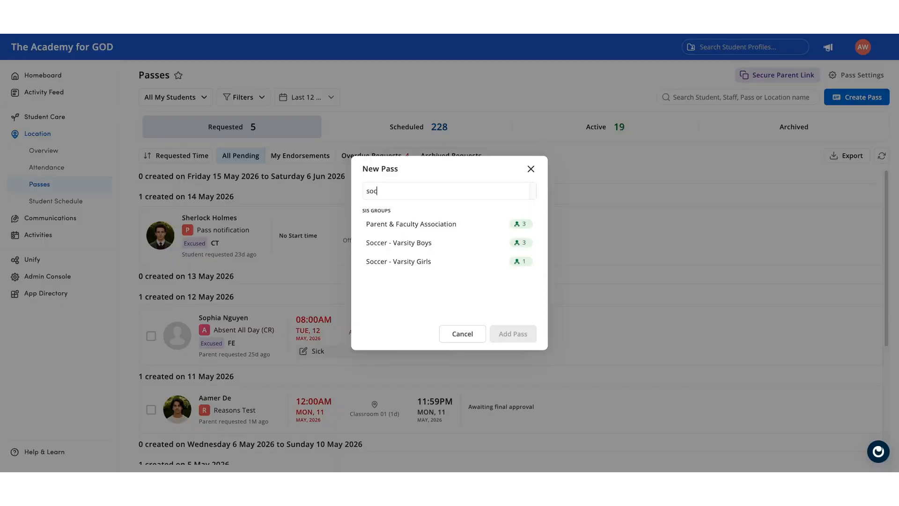
click(399, 242)
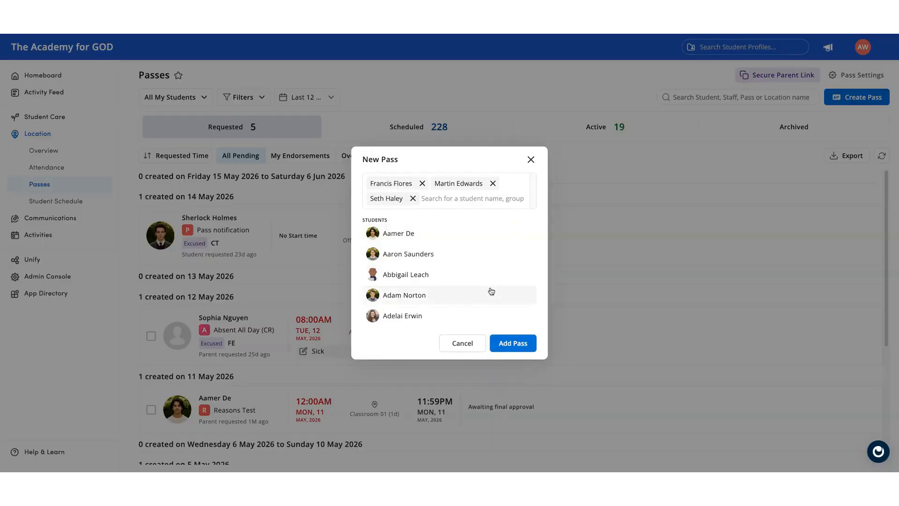
click(413, 198)
click(492, 191)
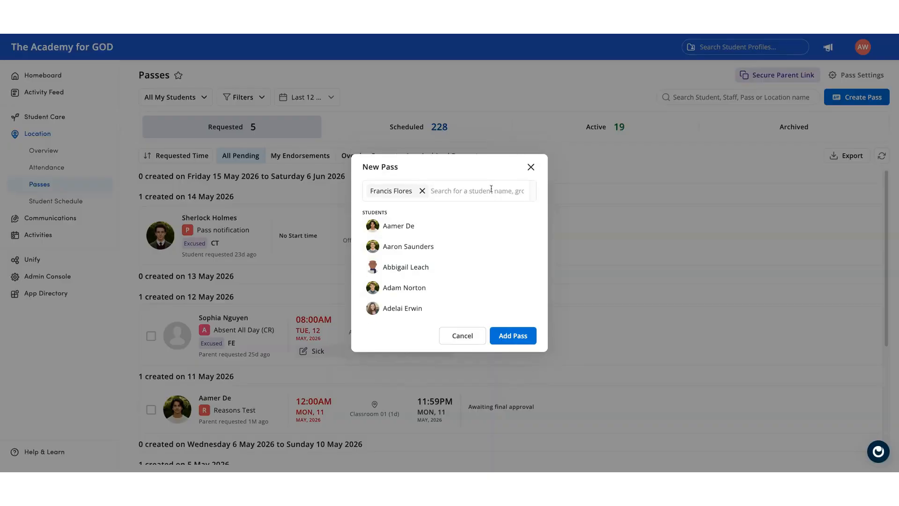
click(513, 340)
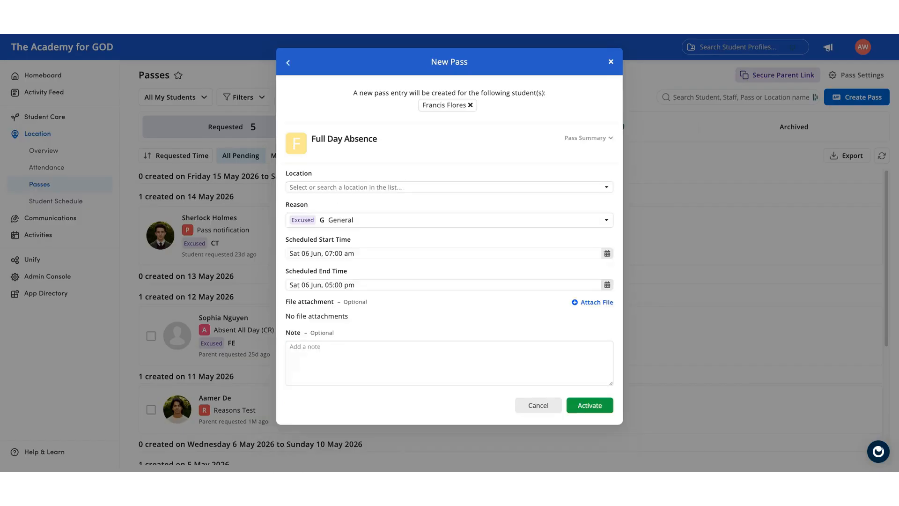
Set the Full Day Absence pass's location to Home and its reason to Field Trip
click(367, 187)
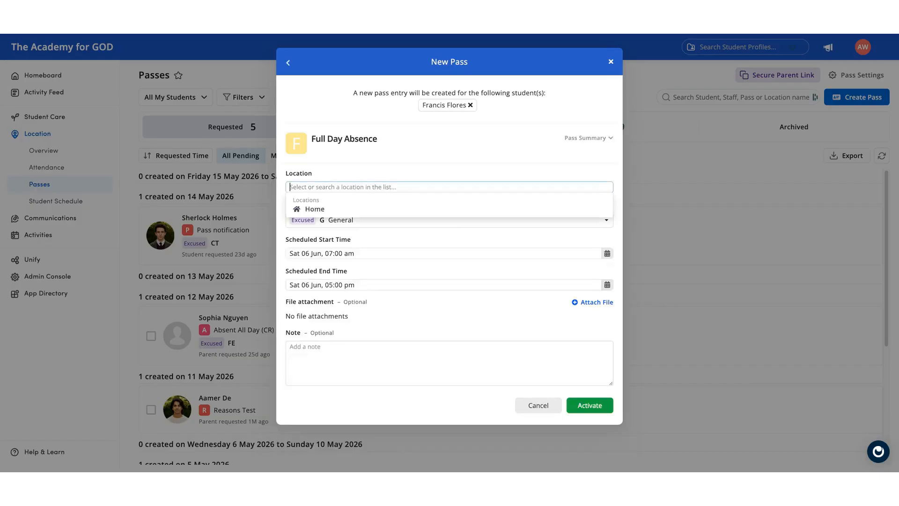
click(367, 209)
click(367, 220)
scroll(367, 286, down, 1)
scroll(365, 279, down, 1)
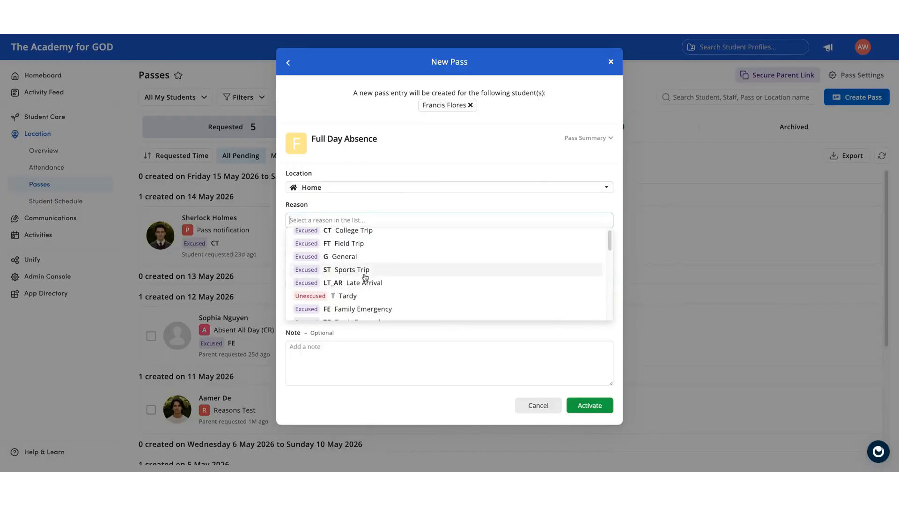
scroll(365, 276, down, 5)
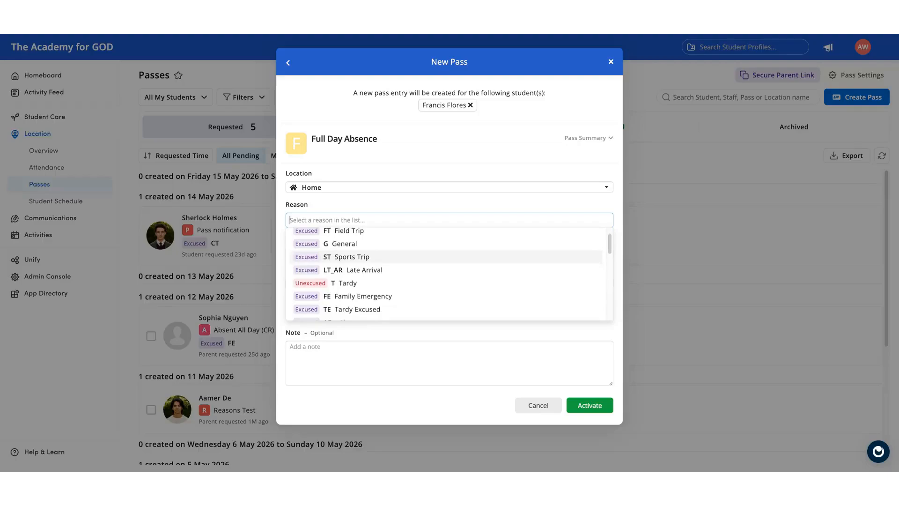
scroll(369, 292, down, 1)
scroll(370, 291, up, 6)
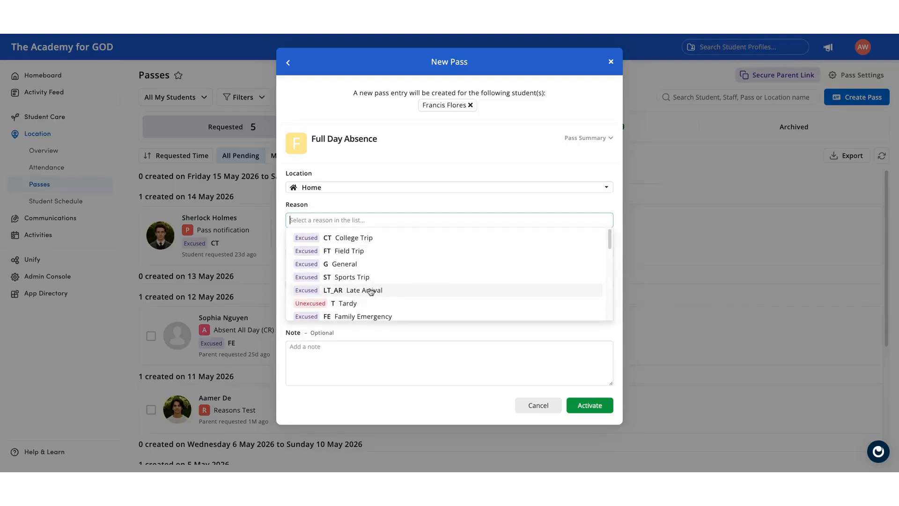
click(367, 257)
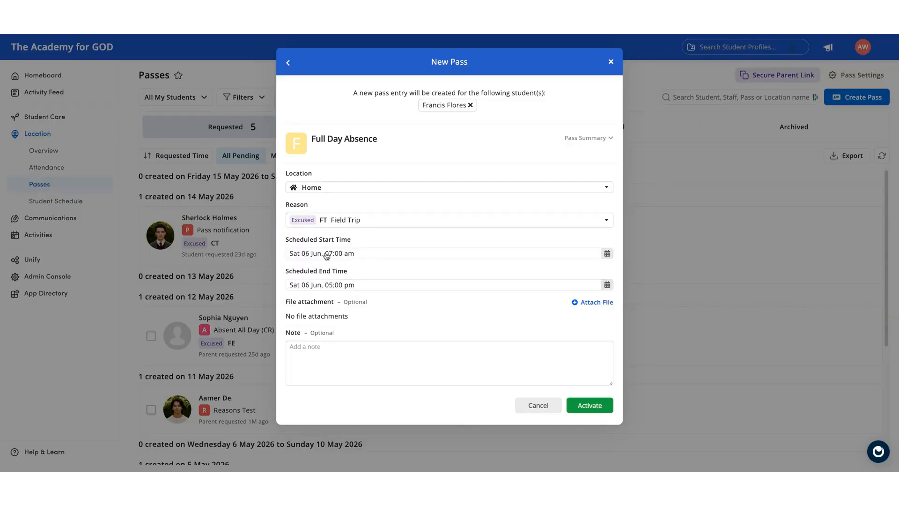
Look at the date and time choices for the pass's scheduled start and end, and close them without changes
click(326, 255)
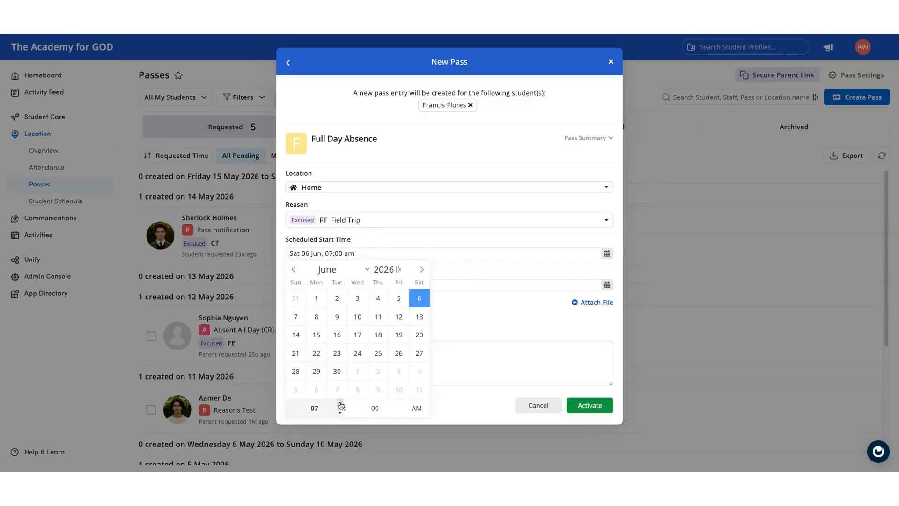
click(325, 407)
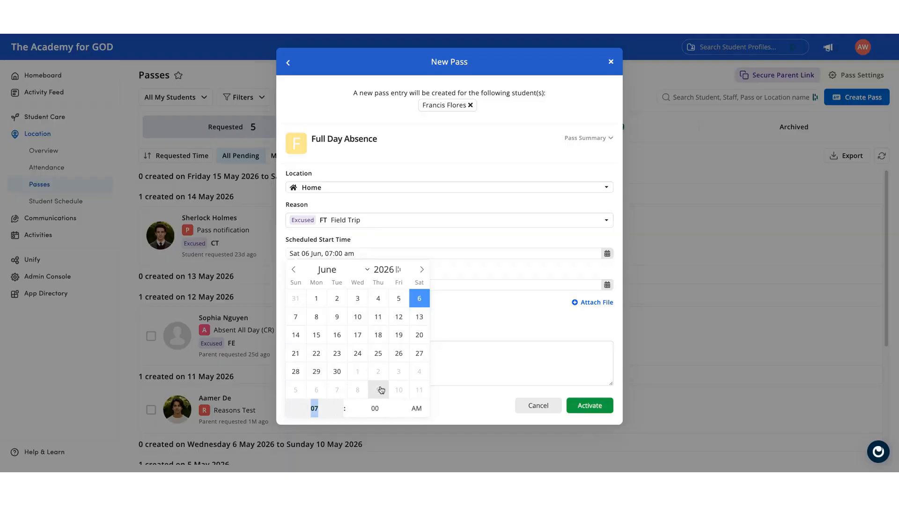
click(375, 407)
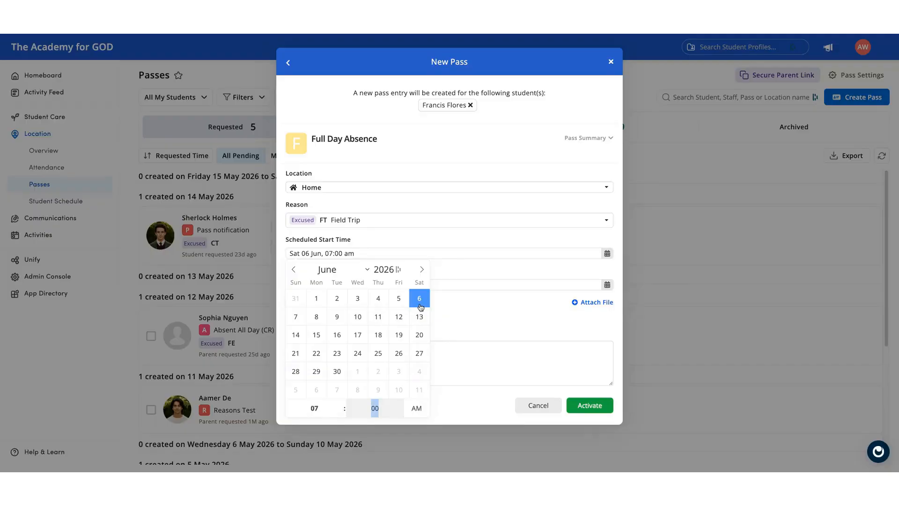
click(440, 276)
click(341, 284)
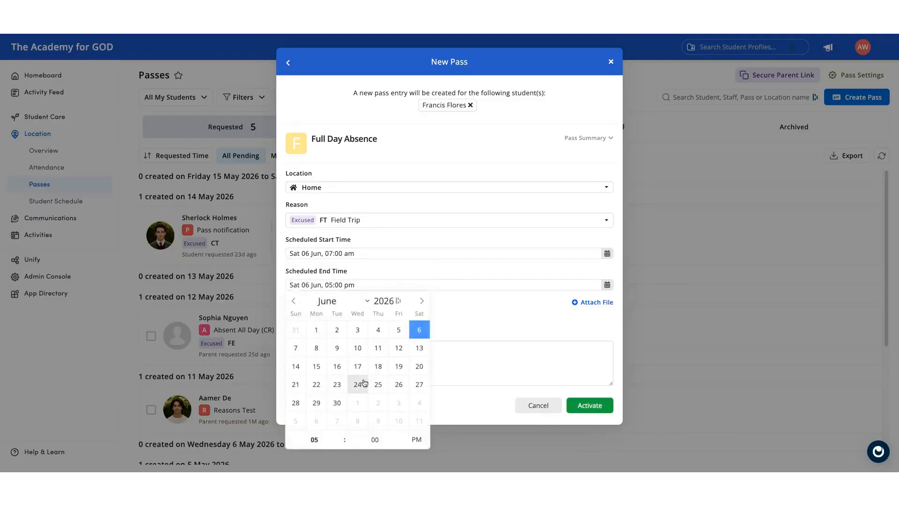
click(470, 323)
Add the note "Test" and set the pass's scheduled start to Tuesday 5 May 2026, 07:00 am
click(348, 359)
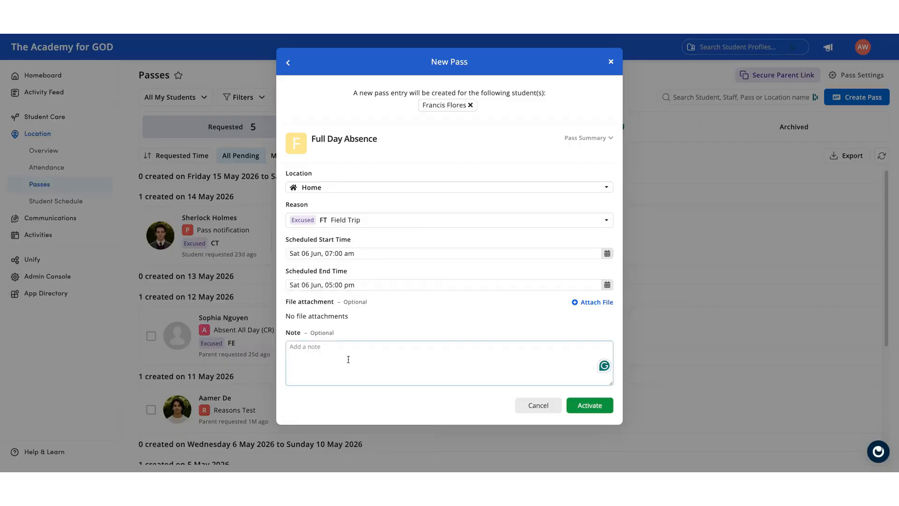
text(Test)
click(360, 259)
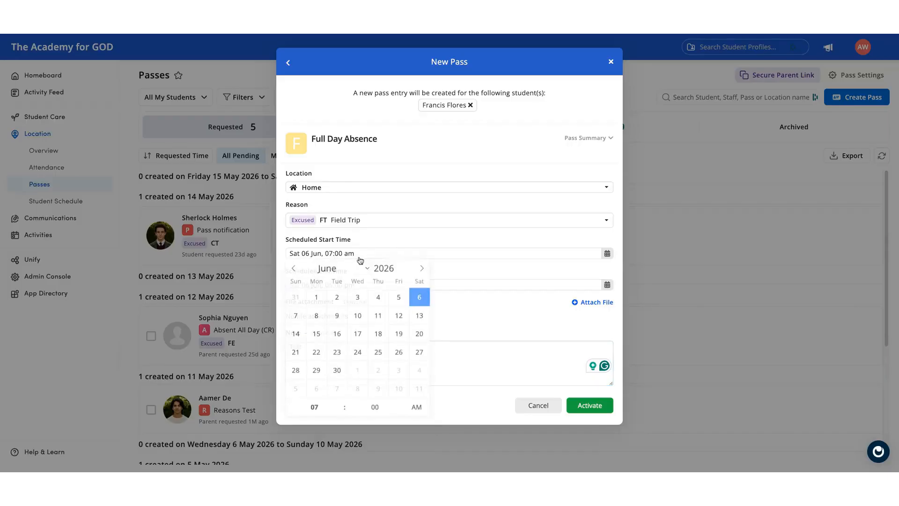
click(293, 270)
click(337, 316)
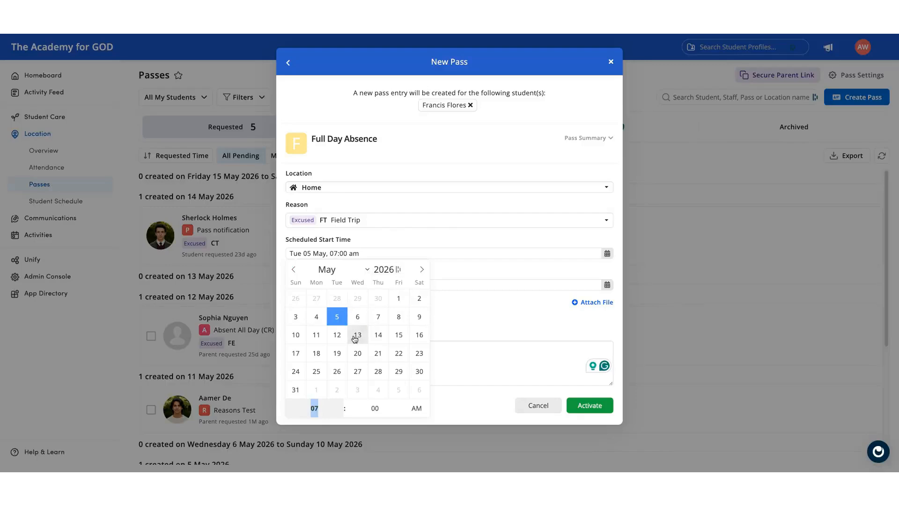
click(442, 310)
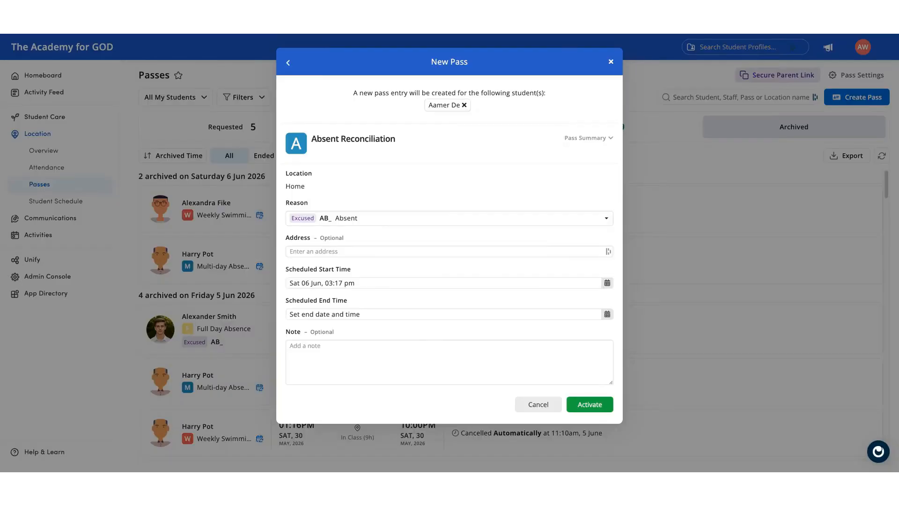
Set the Absent Reconciliation pass's reason to Field Trip and its scheduled start to Tuesday 9 June, 08:17 am
click(370, 218)
click(369, 246)
click(349, 284)
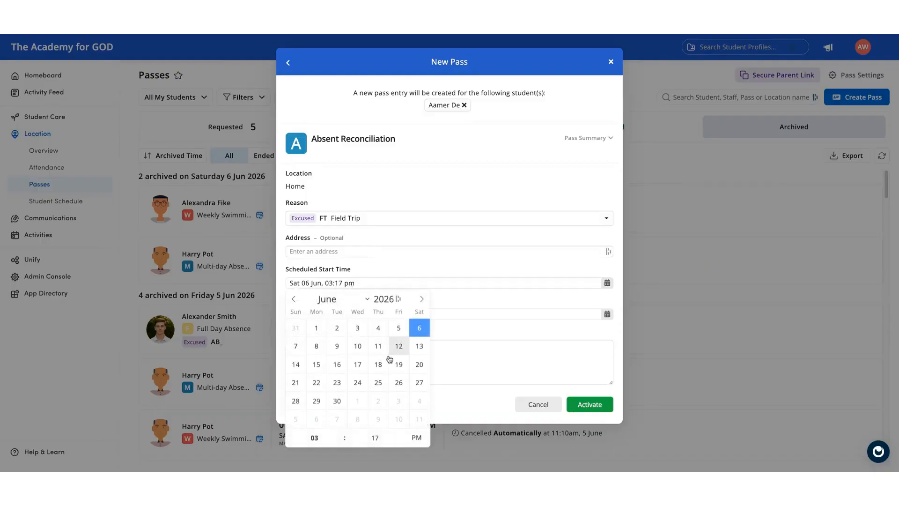
click(337, 346)
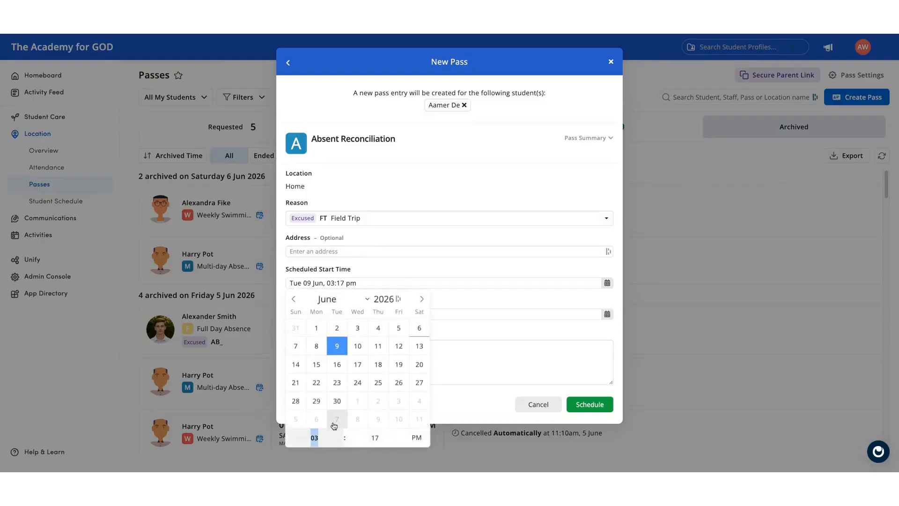
text(8)
click(416, 438)
click(452, 327)
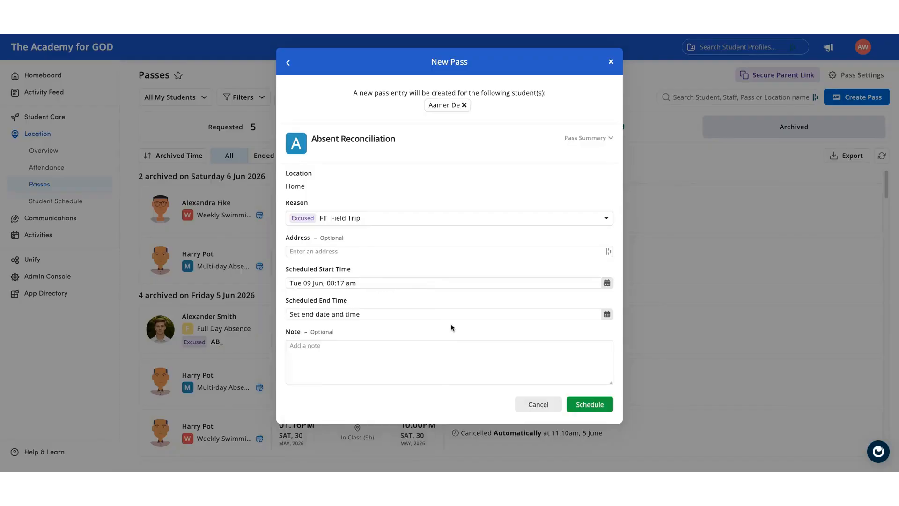
Set the pass's scheduled end to Saturday 27 June, 05:00 pm, and schedule the pass
click(349, 318)
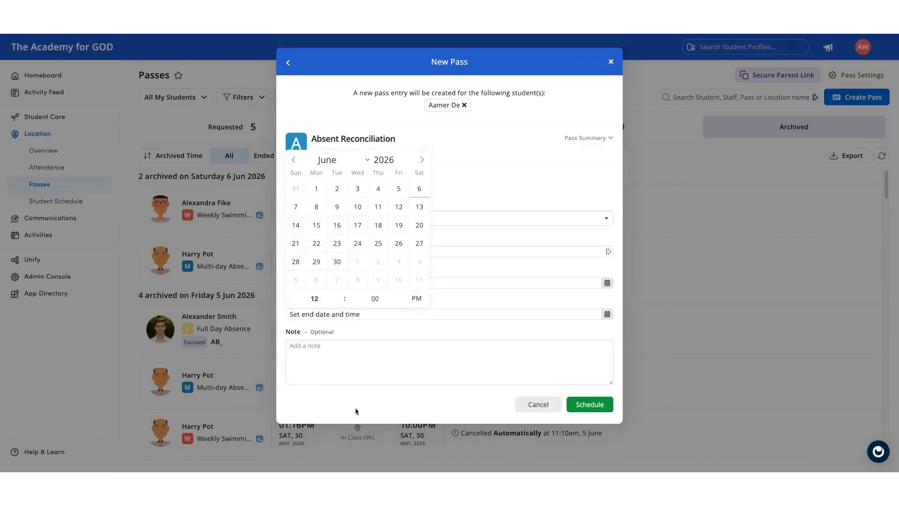
click(419, 243)
text(5)
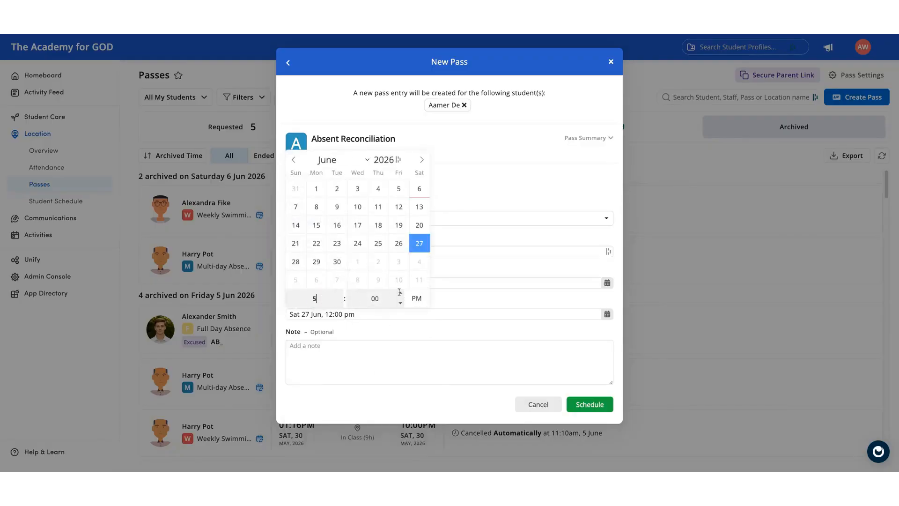
click(458, 302)
click(588, 404)
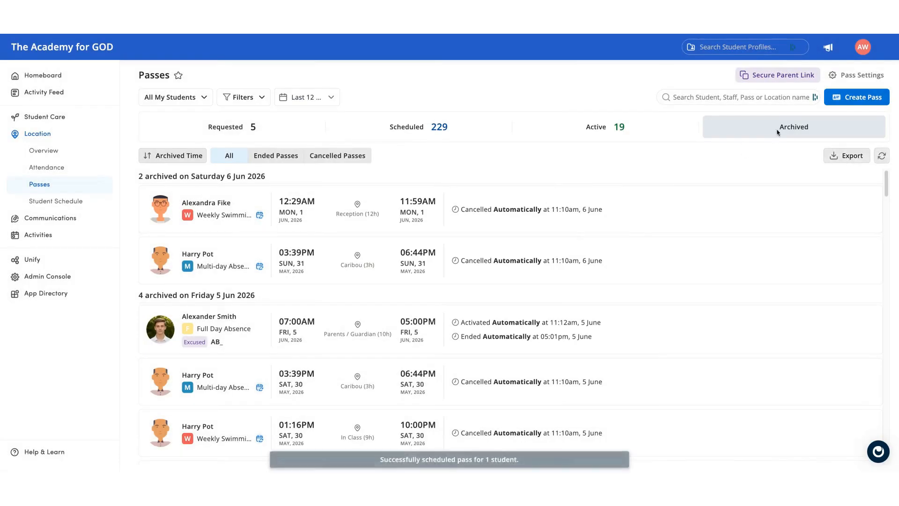
Start another Absent Reconciliation pass for the Geometry - 1 (1st Semester) group plus one individually searched student
click(844, 99)
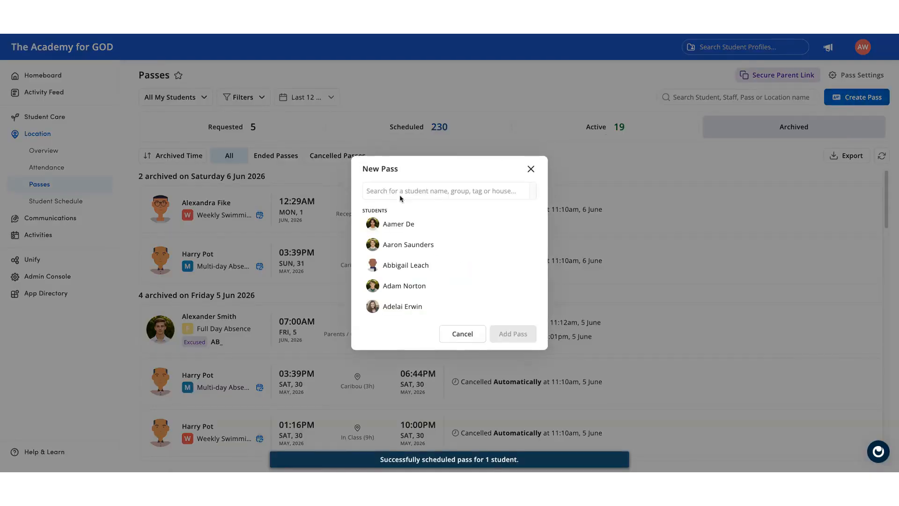
text(geo)
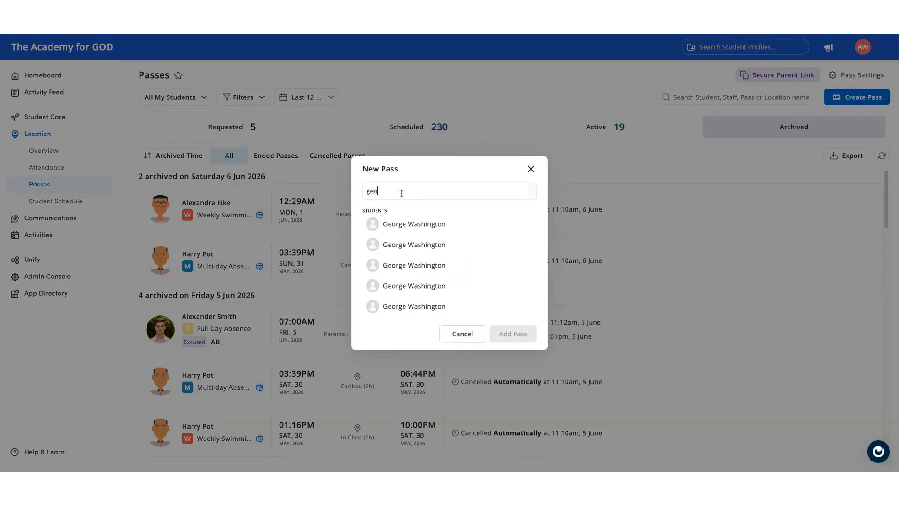
text(me)
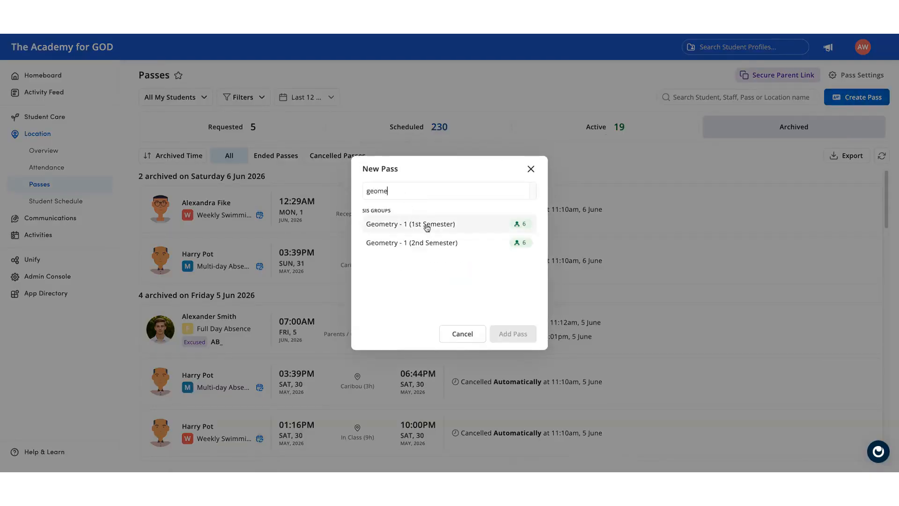
click(487, 229)
click(474, 201)
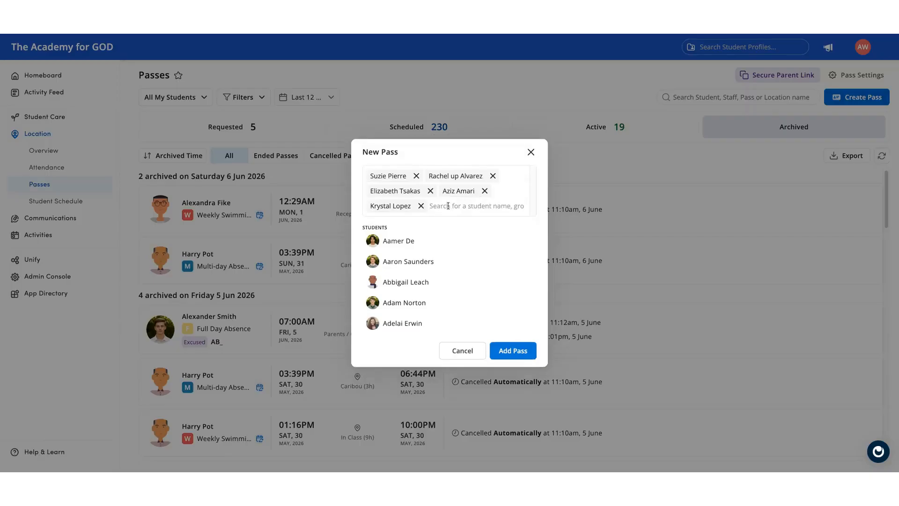
text(con)
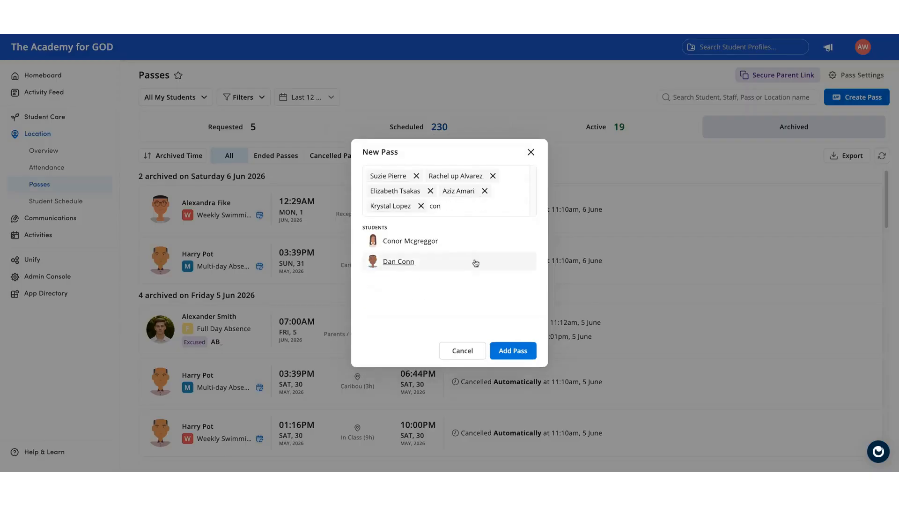
click(475, 245)
click(513, 355)
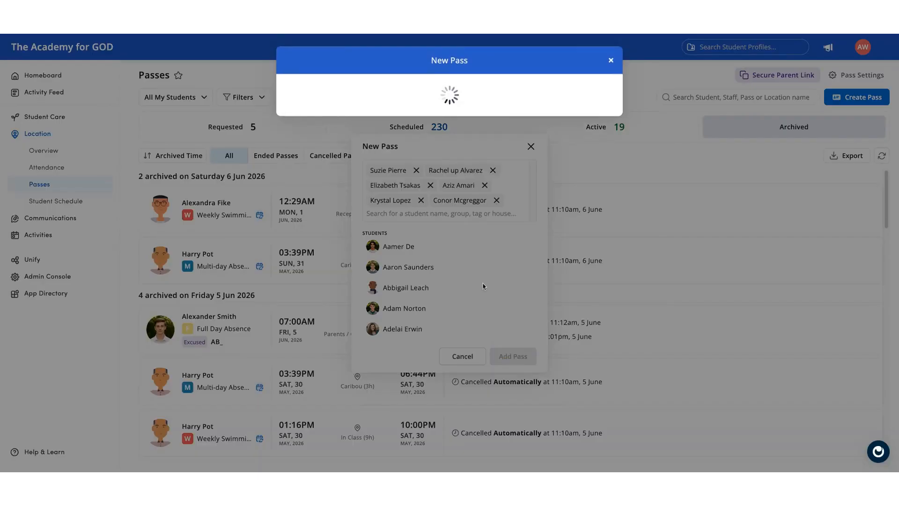
click(365, 260)
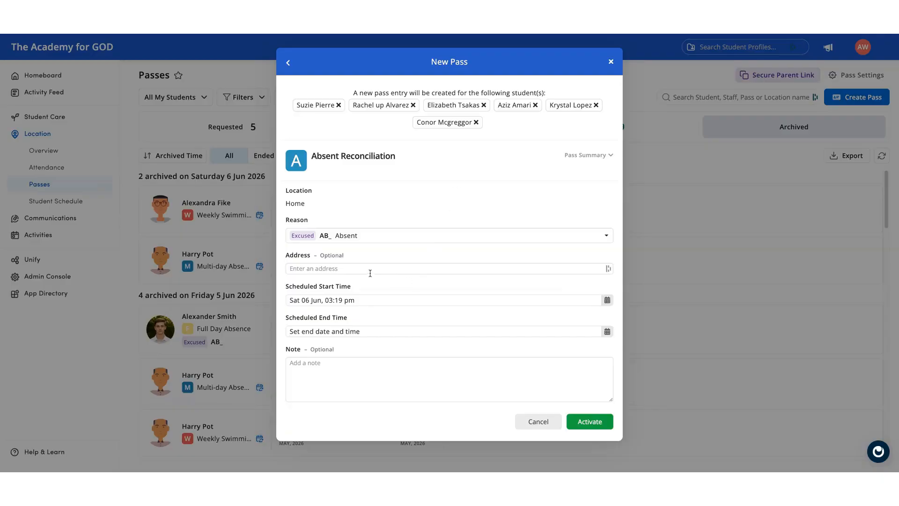
Set the group pass's reason to Field Trip and its scheduled start to Wednesday 6 May 2026, 03:19 pm
click(375, 235)
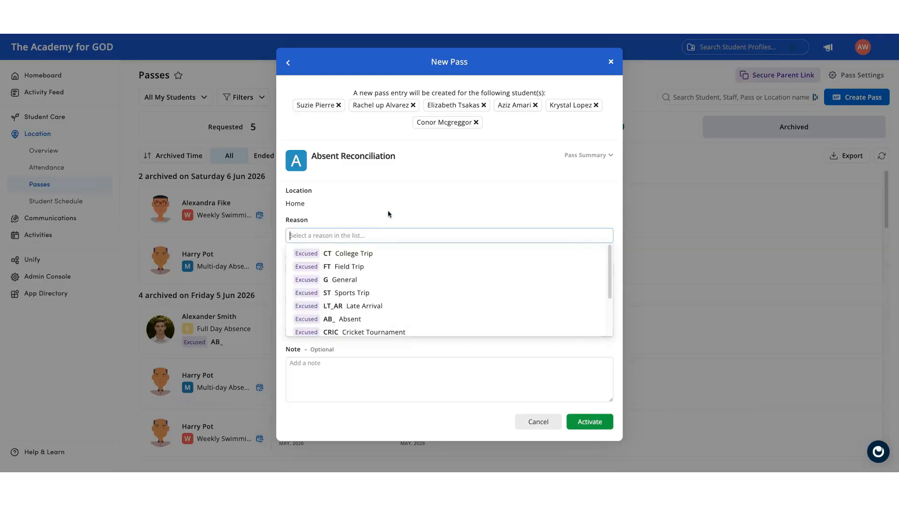
click(357, 263)
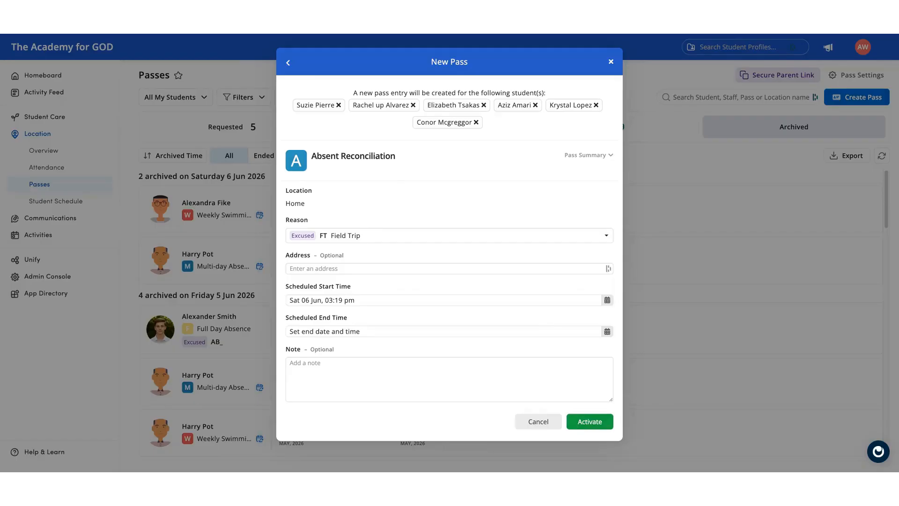
click(403, 300)
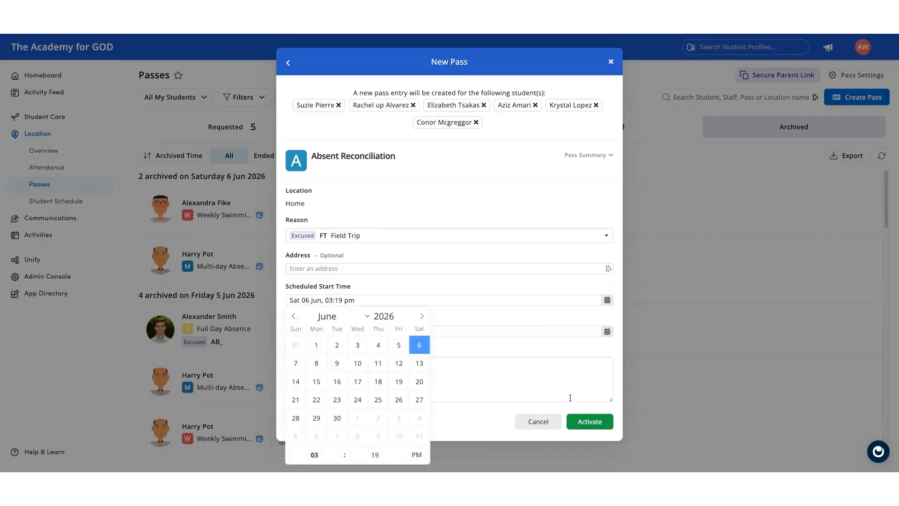
click(294, 316)
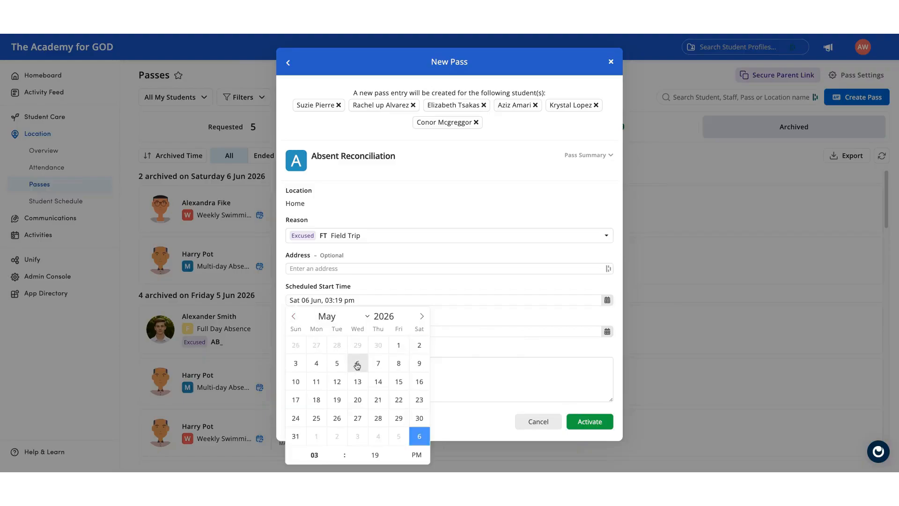
click(357, 362)
click(450, 315)
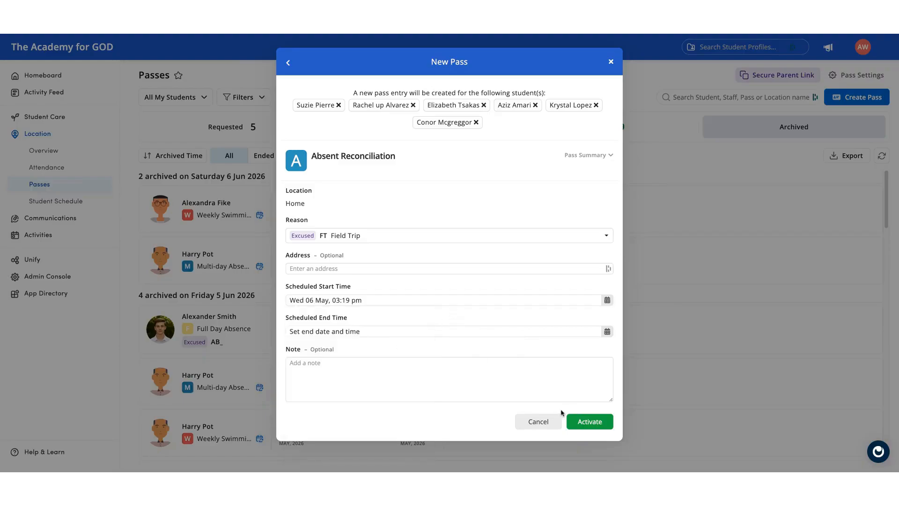
Set the group pass's scheduled start to Wednesday 1 July 2026, 03:19 pm
click(347, 300)
click(422, 316)
click(421, 316)
click(352, 351)
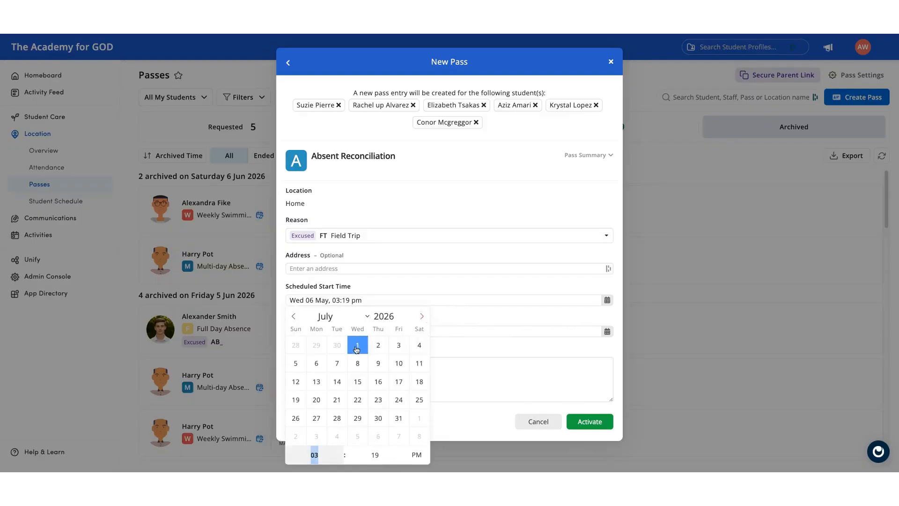
click(447, 339)
Set the scheduled start to Saturday 6 June 2026, 03:19 pm, and cancel creating the group pass
click(346, 302)
click(293, 316)
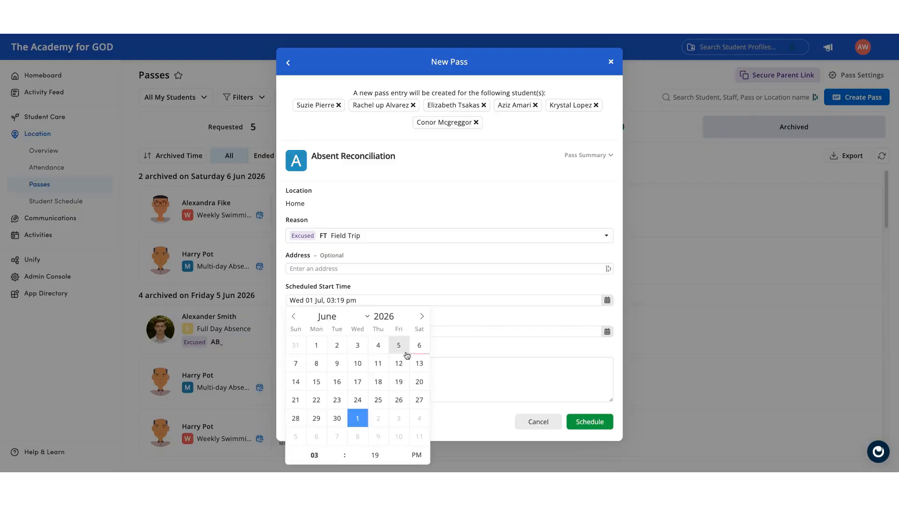
click(420, 347)
click(512, 362)
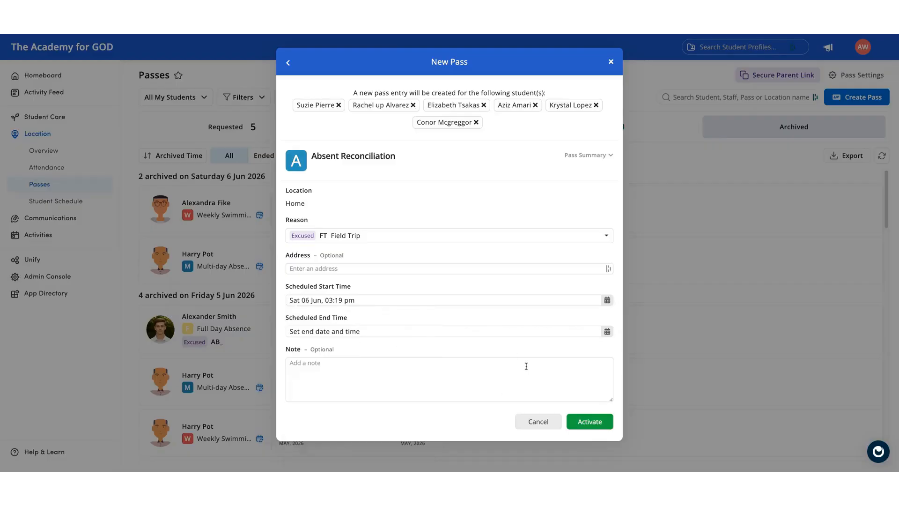
click(552, 423)
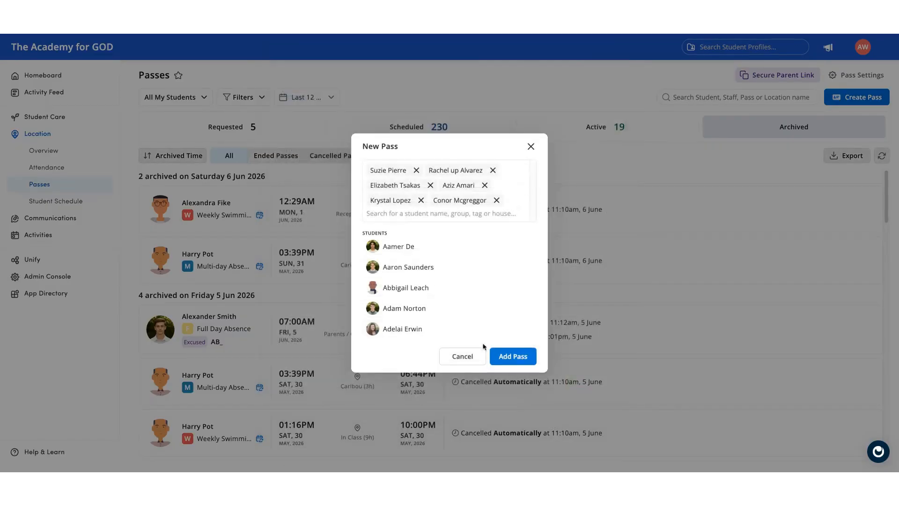
click(476, 360)
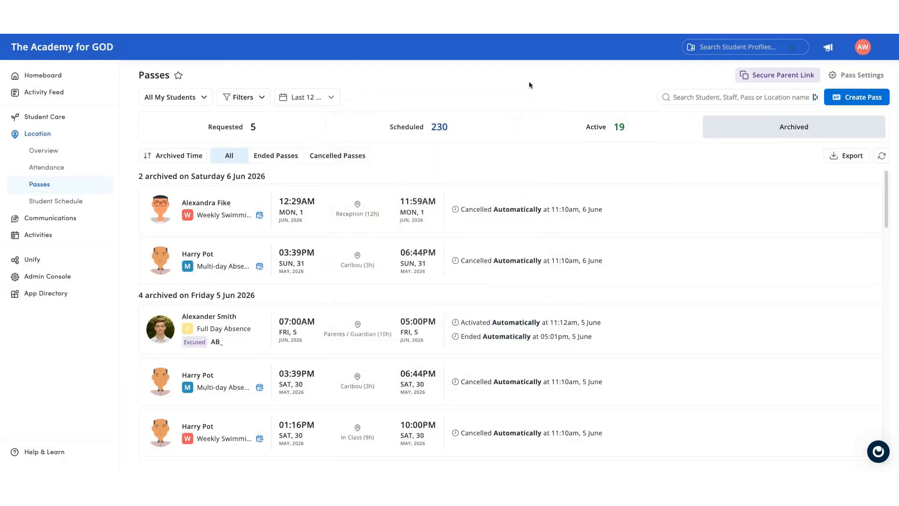
Open the recurring Gym Pass archived on Thursday 4 June and set its actual end time to Saturday 6 June, 07:50 pm
click(738, 128)
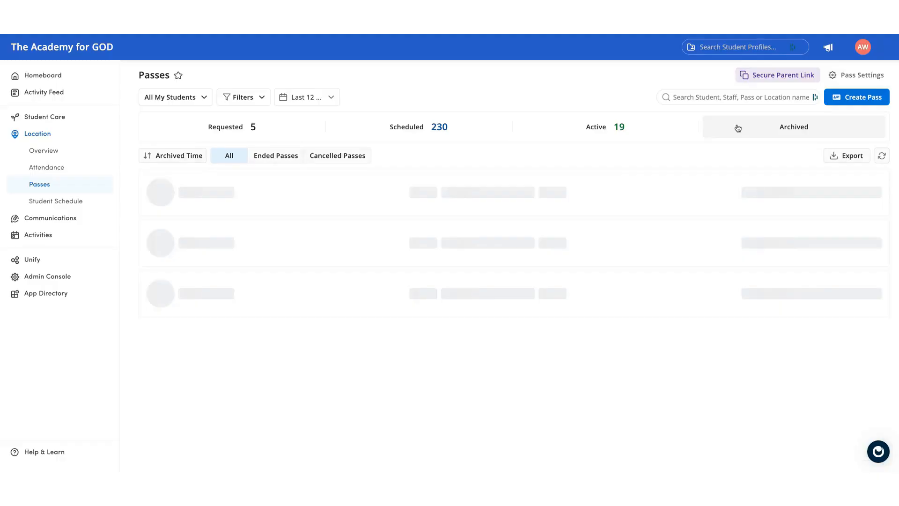
scroll(584, 286, down, 4)
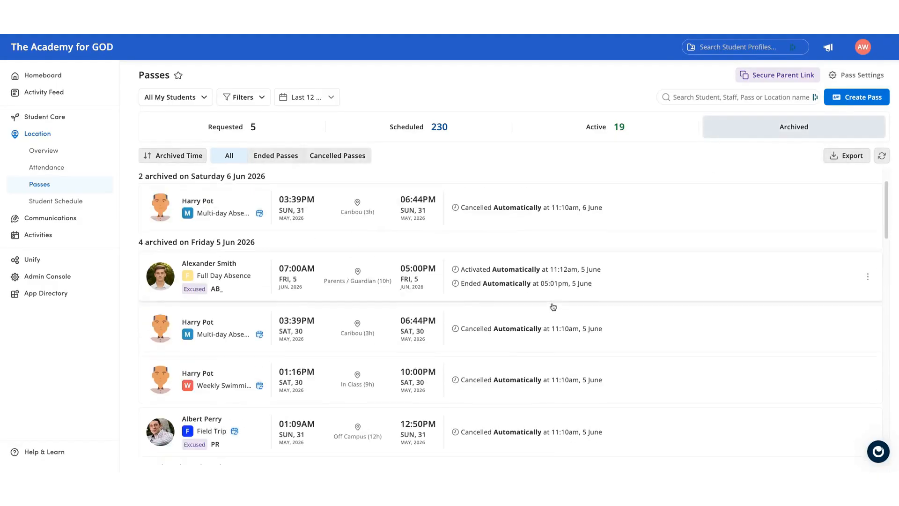
click(510, 371)
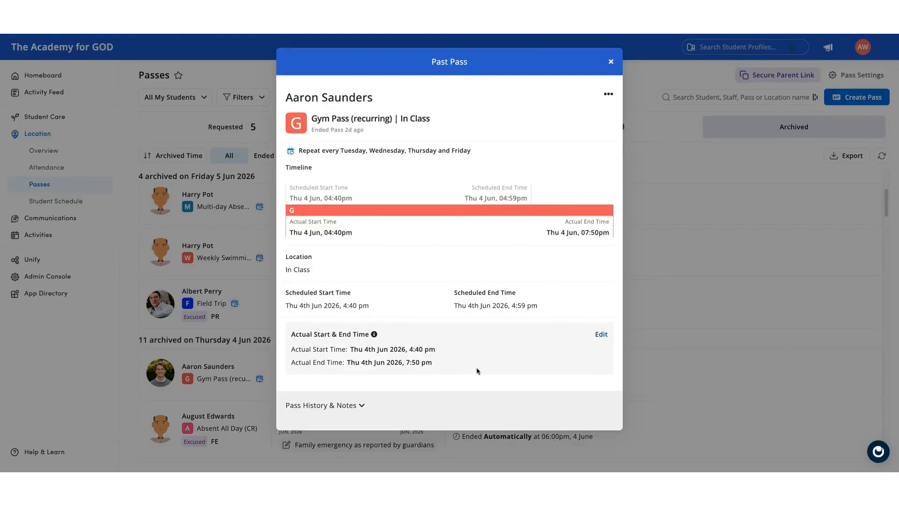
click(601, 334)
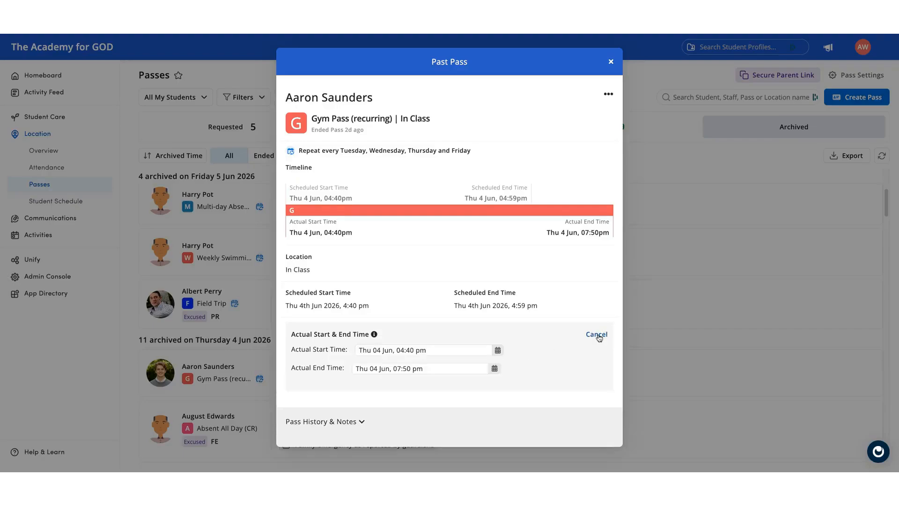
click(413, 368)
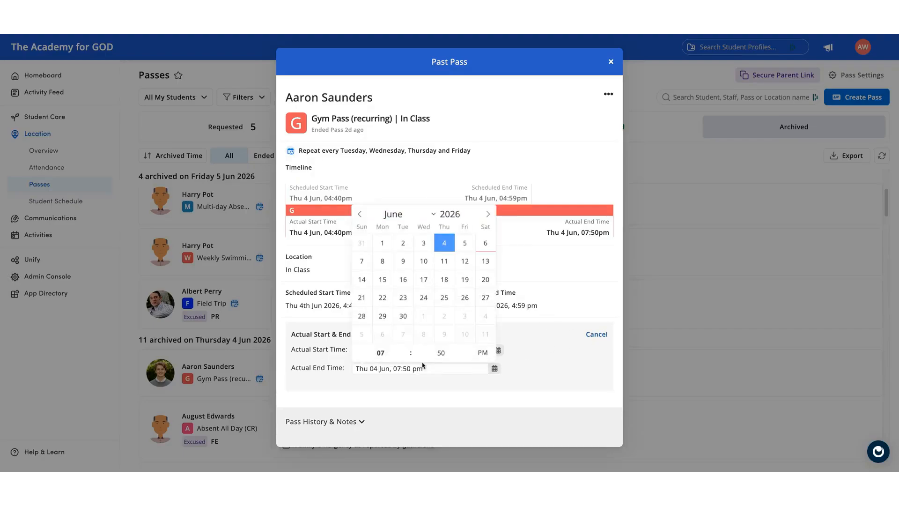
click(486, 242)
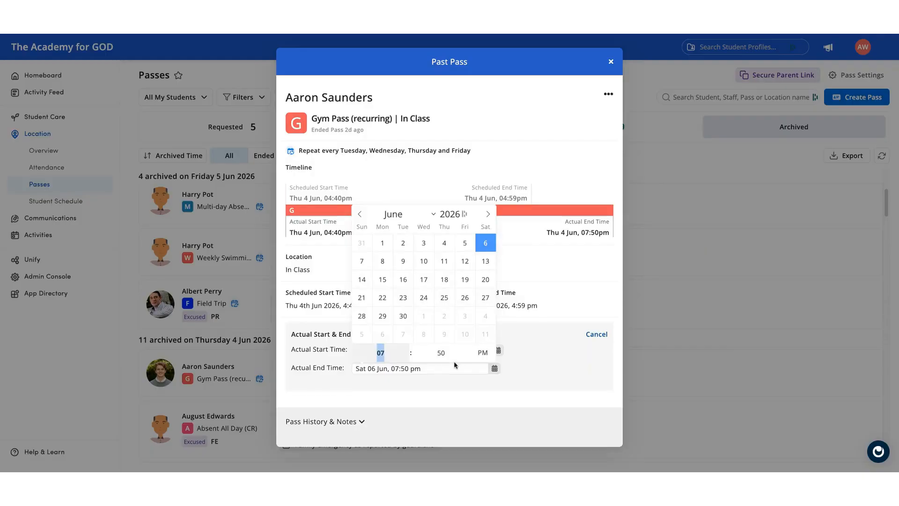
click(538, 361)
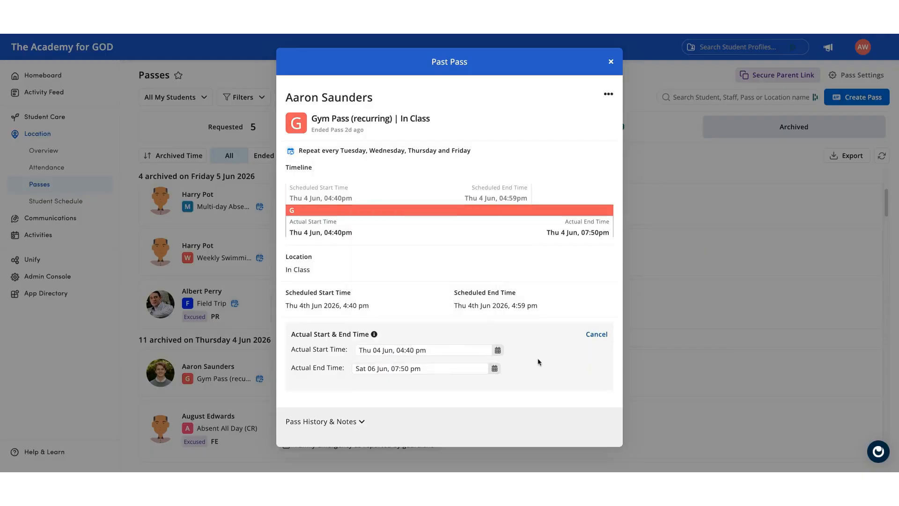
Open the archived Gym Pass's location, schedule and note for editing, and close the pass without saving
click(436, 369)
click(558, 290)
click(608, 94)
click(587, 111)
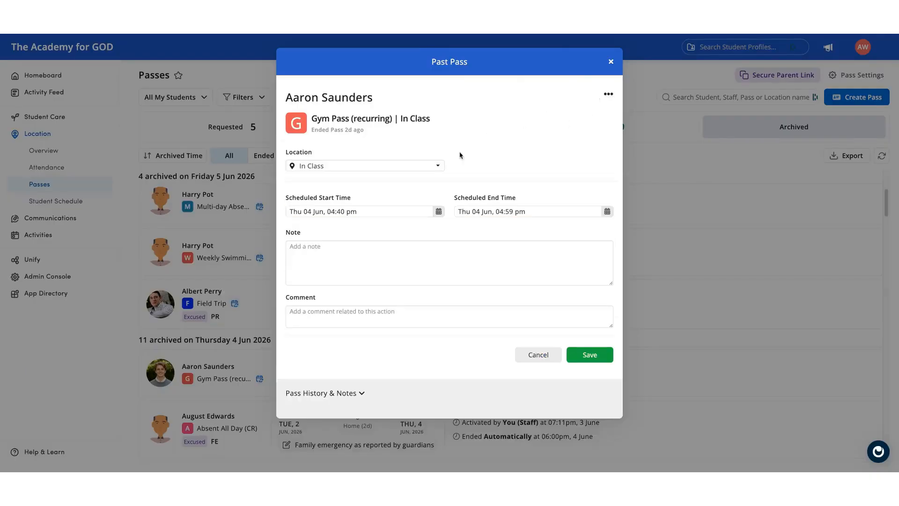
click(538, 355)
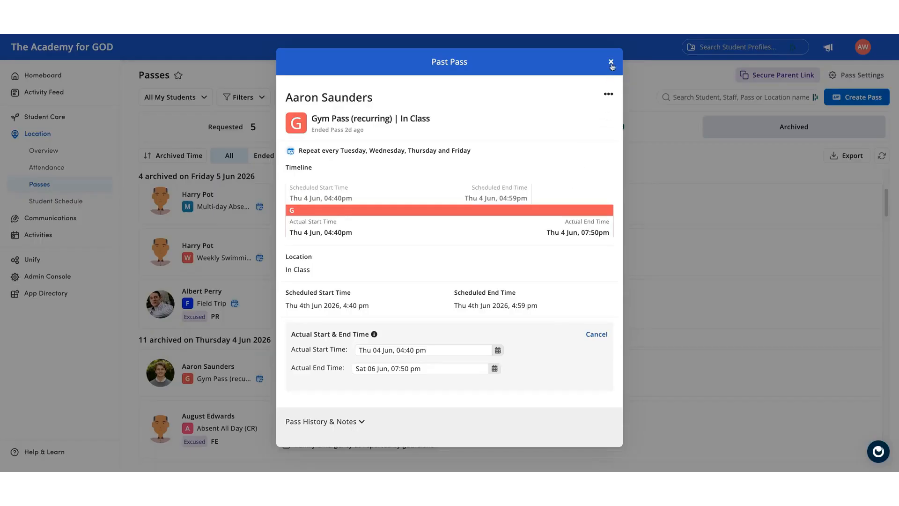
click(611, 62)
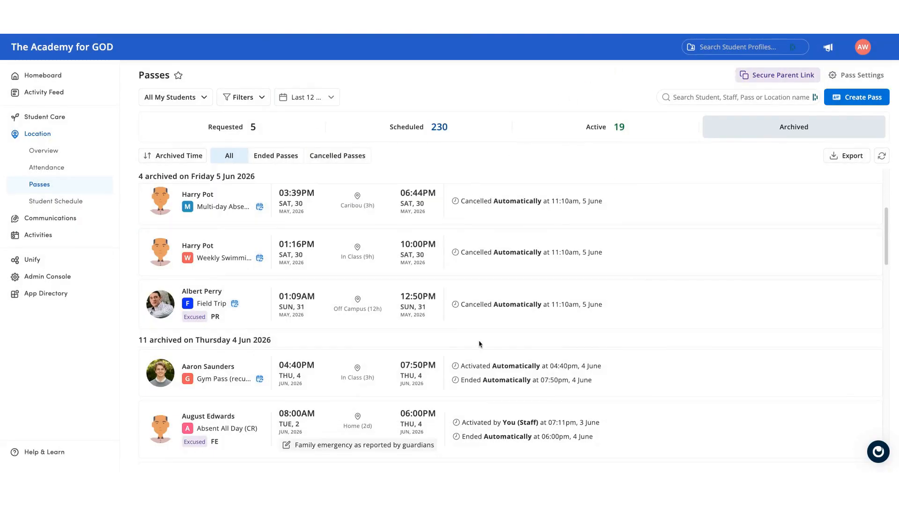
View the details and reason of the Absent All Day (CR) pass archived on Thursday 4 June
click(454, 415)
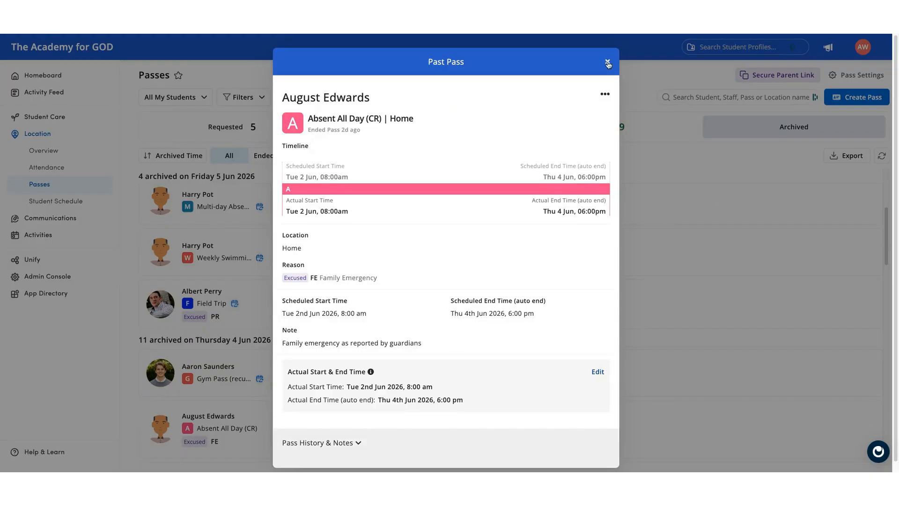
click(607, 63)
Set the actual end of the active Absent for the day Recurring pass started 6 June to Saturday 6 June, 12:00 pm, and close it unsaved
click(569, 132)
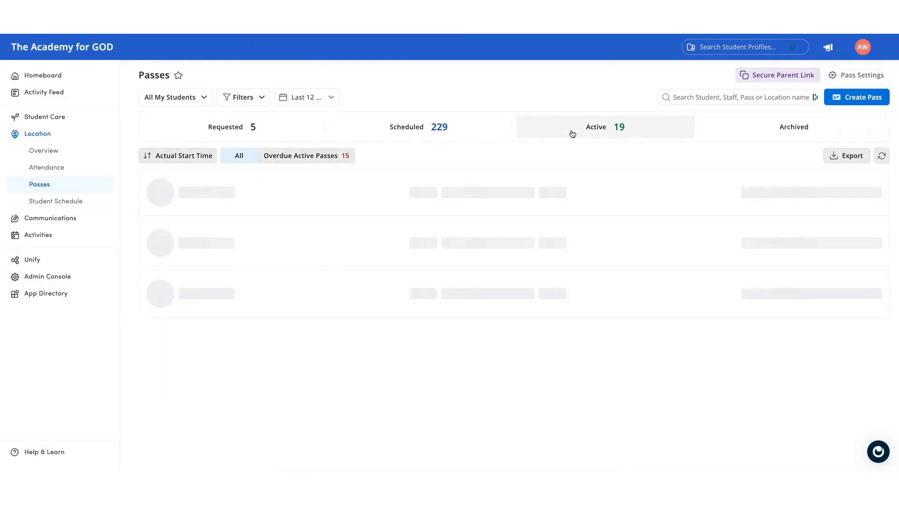
click(514, 234)
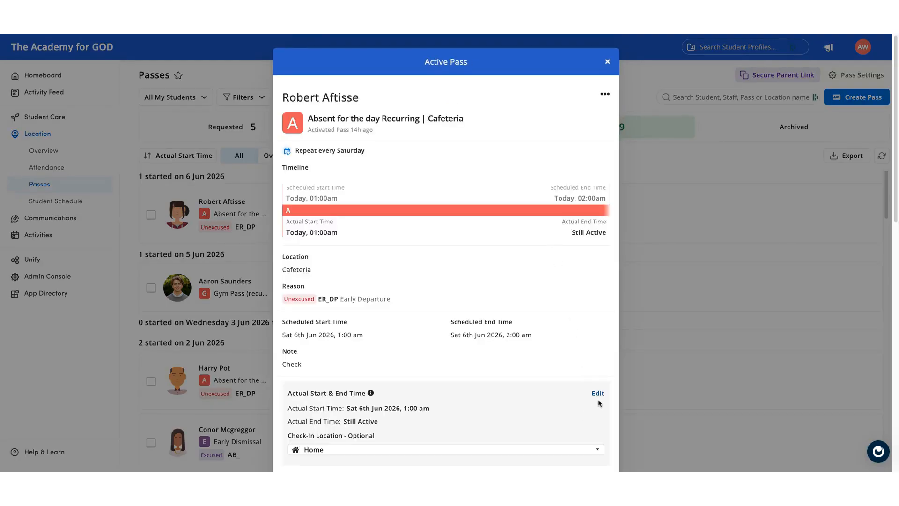
click(598, 394)
click(457, 427)
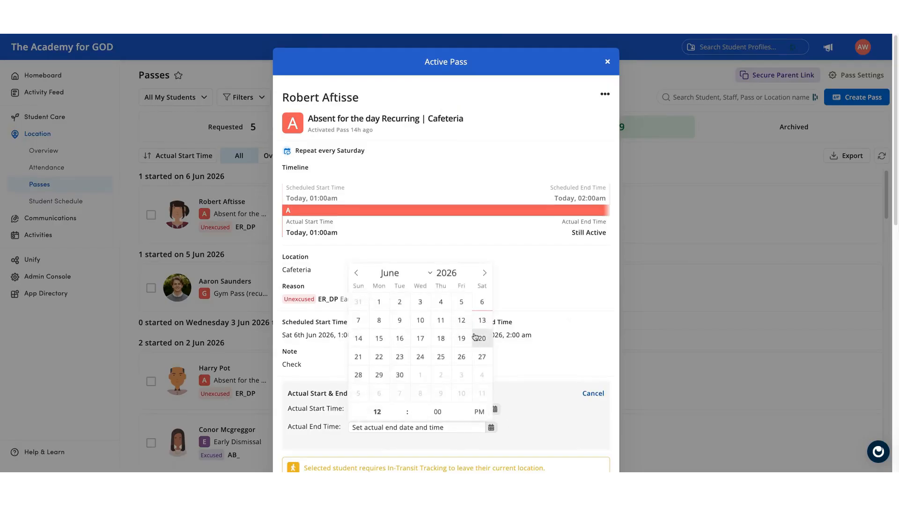
click(481, 301)
click(551, 414)
scroll(547, 419, down, 4)
scroll(546, 403, down, 7)
scroll(539, 384, up, 10)
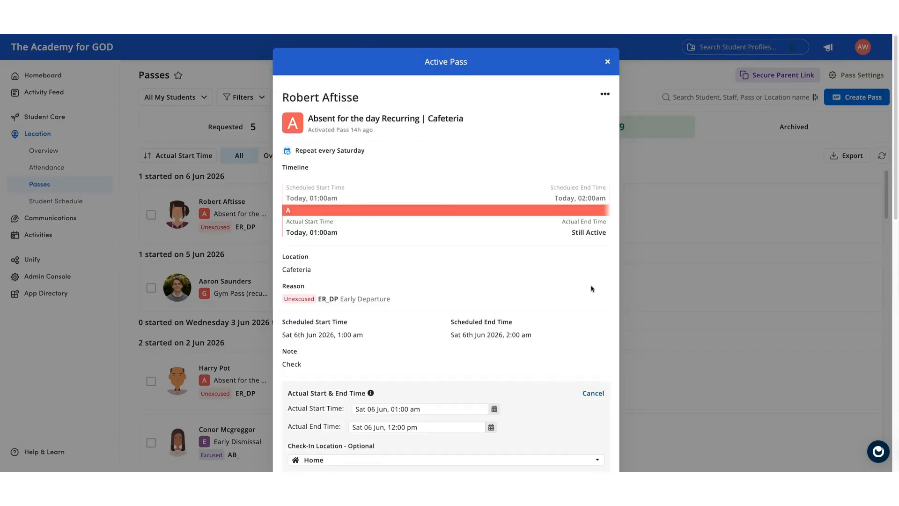
click(608, 64)
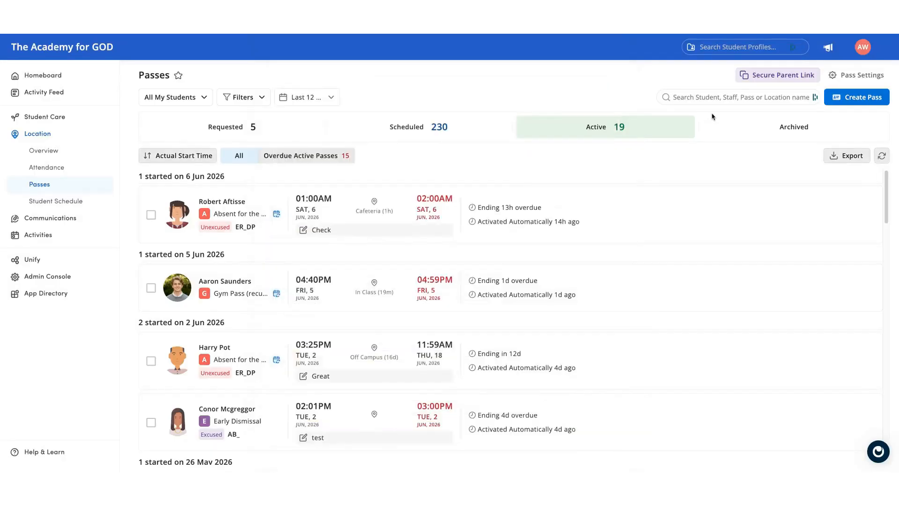
Browse the archived passes from 4 to 6 June 2026
click(738, 123)
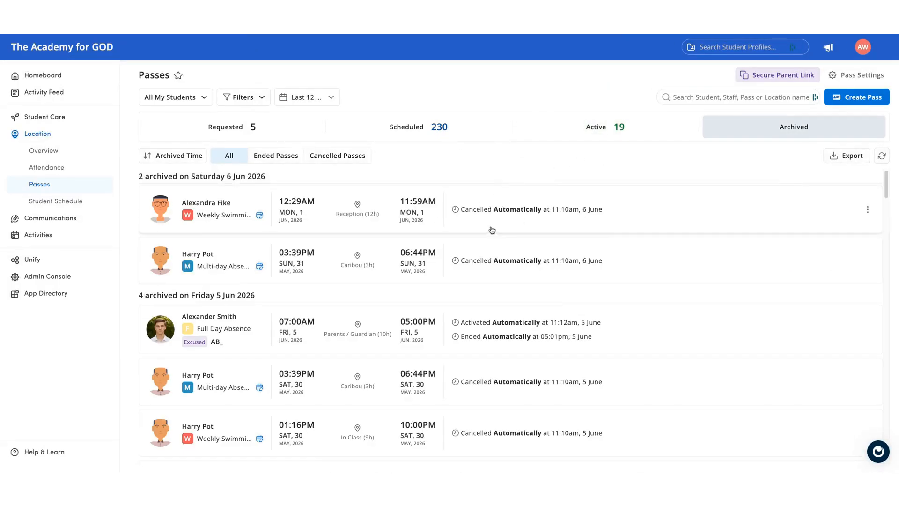
scroll(468, 397, down, 3)
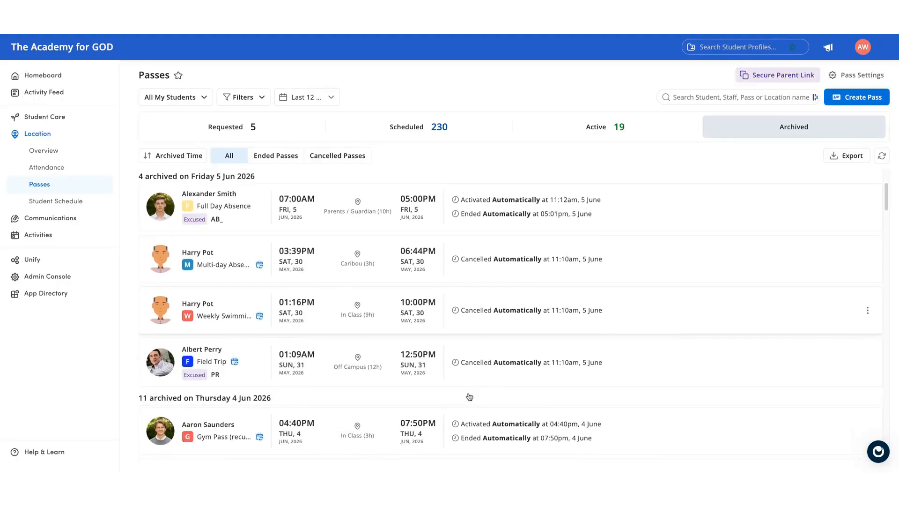
scroll(469, 397, down, 2)
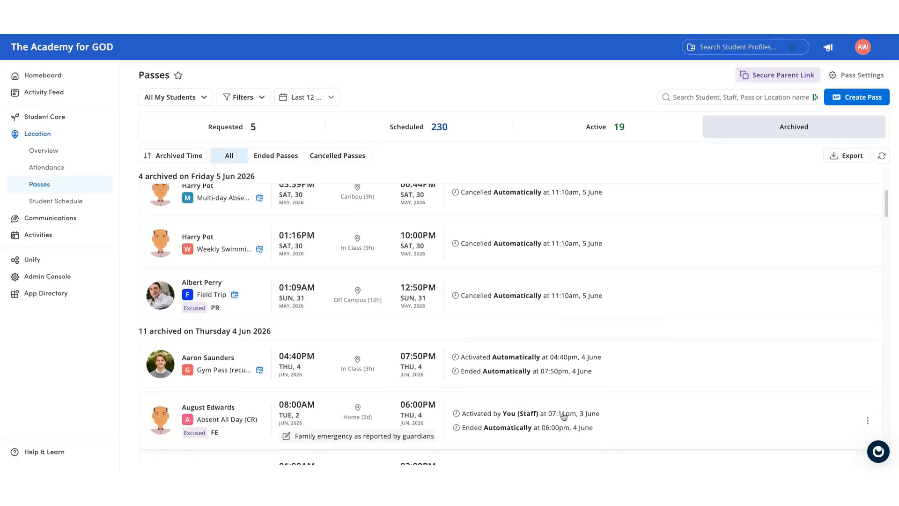
scroll(509, 362, up, 2)
scroll(509, 363, up, 3)
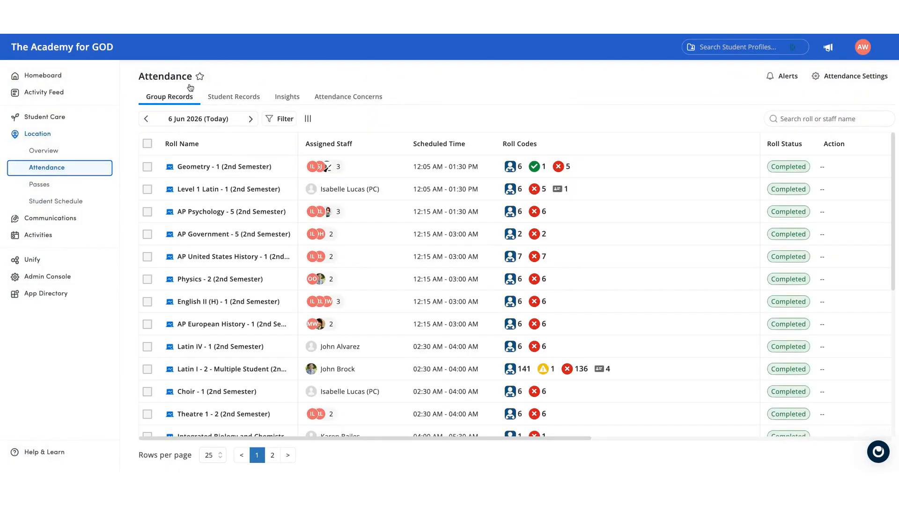
View today's Geometry - 1 (2nd Semester) attendance roll and the Tardy Latin I - 2 roll record of the student marked Late
click(600, 173)
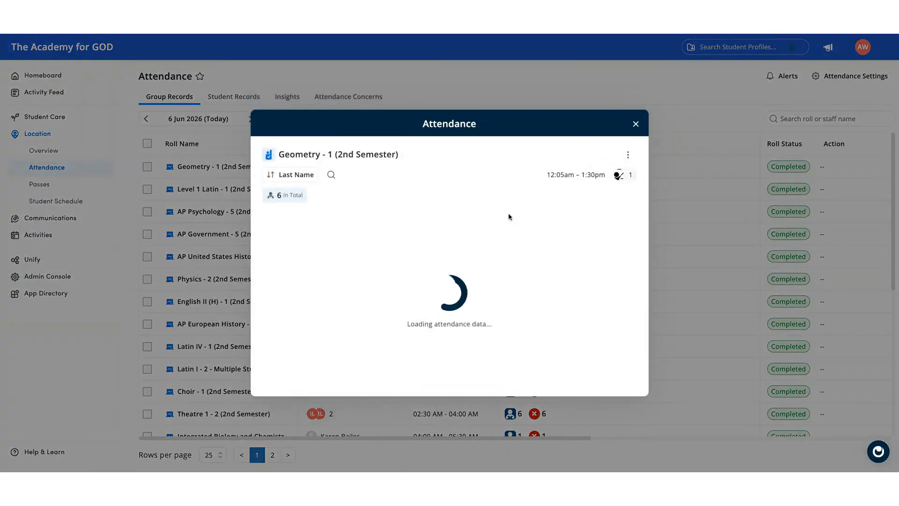
click(637, 114)
click(221, 98)
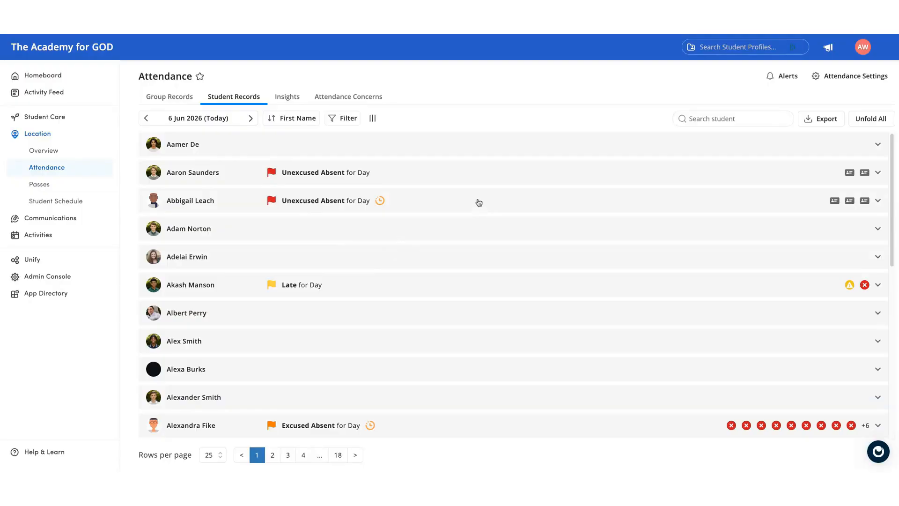
click(464, 278)
click(360, 331)
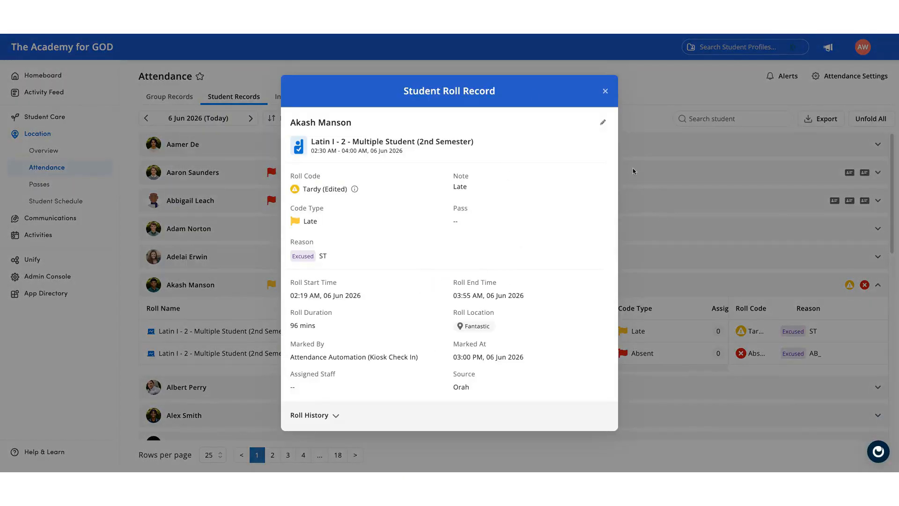
click(605, 91)
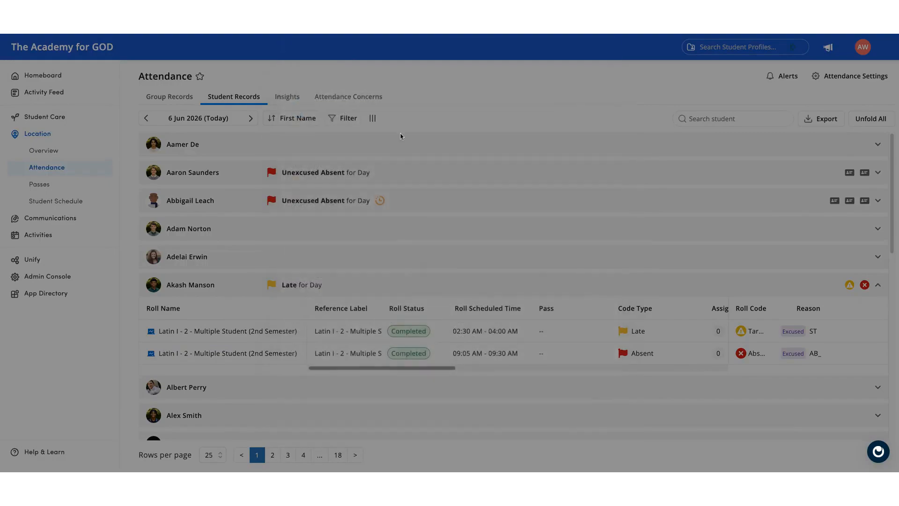
Return to the passes and start creating a new pass
click(83, 186)
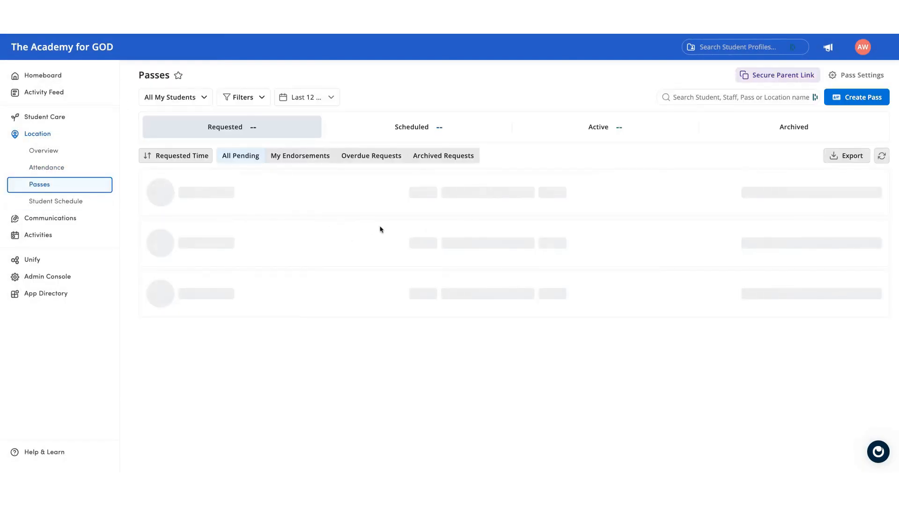
click(862, 99)
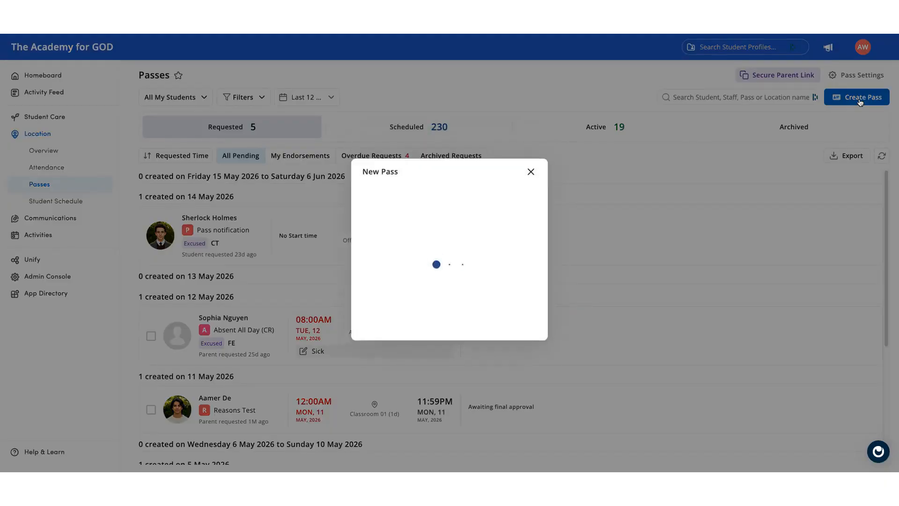